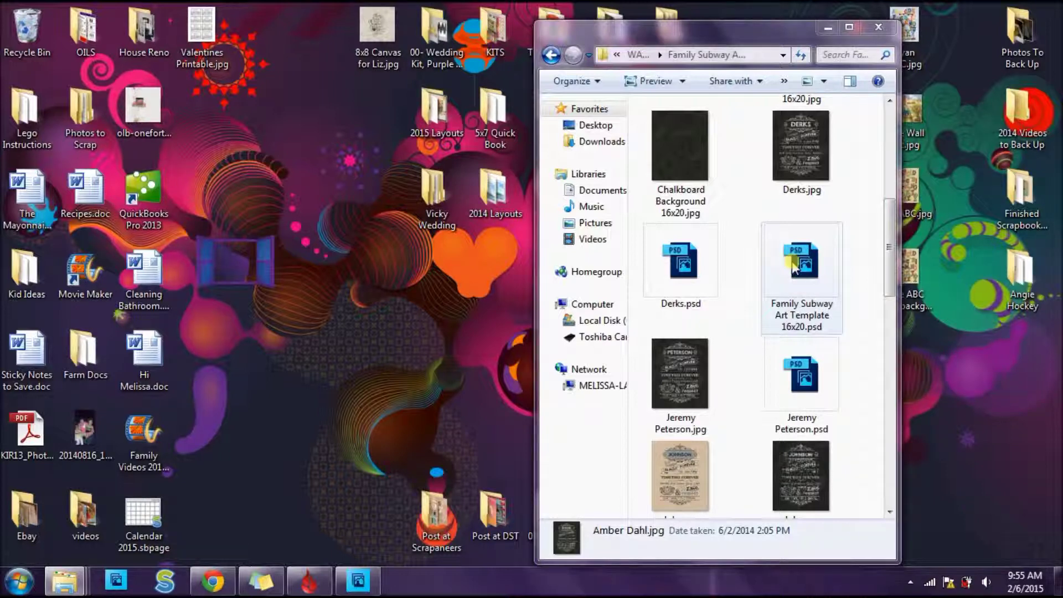
Open Family Subway Art Template 16x20.psd and activate the Move tool.
click(796, 269)
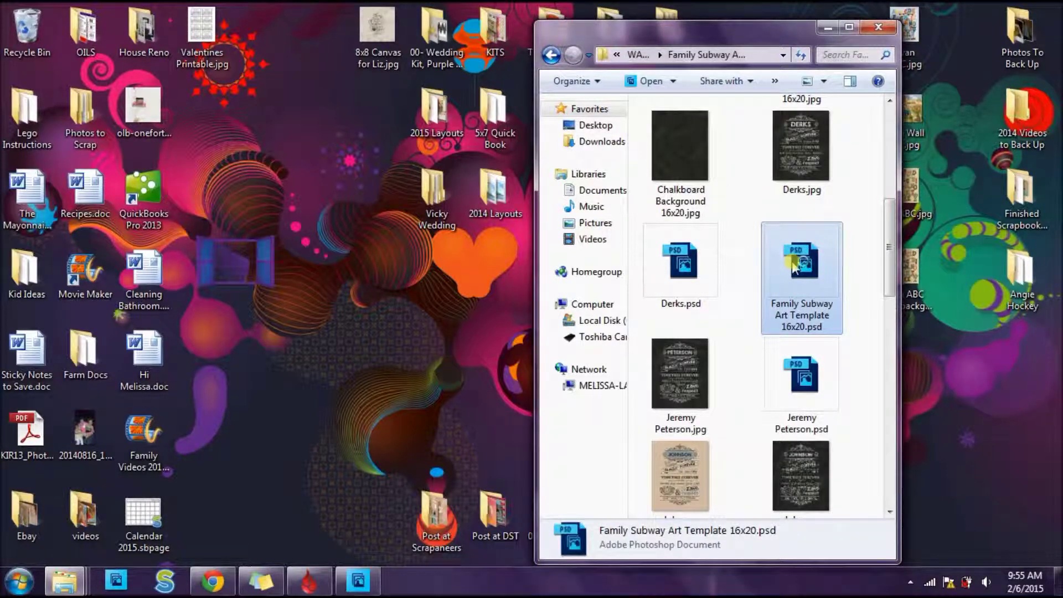
double_click(792, 261)
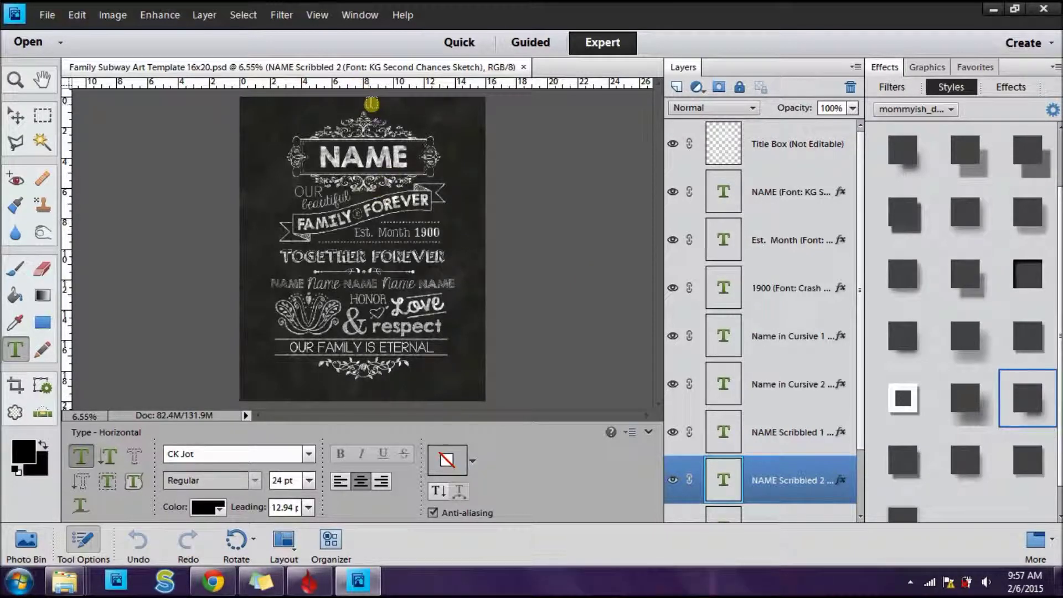
key(v)
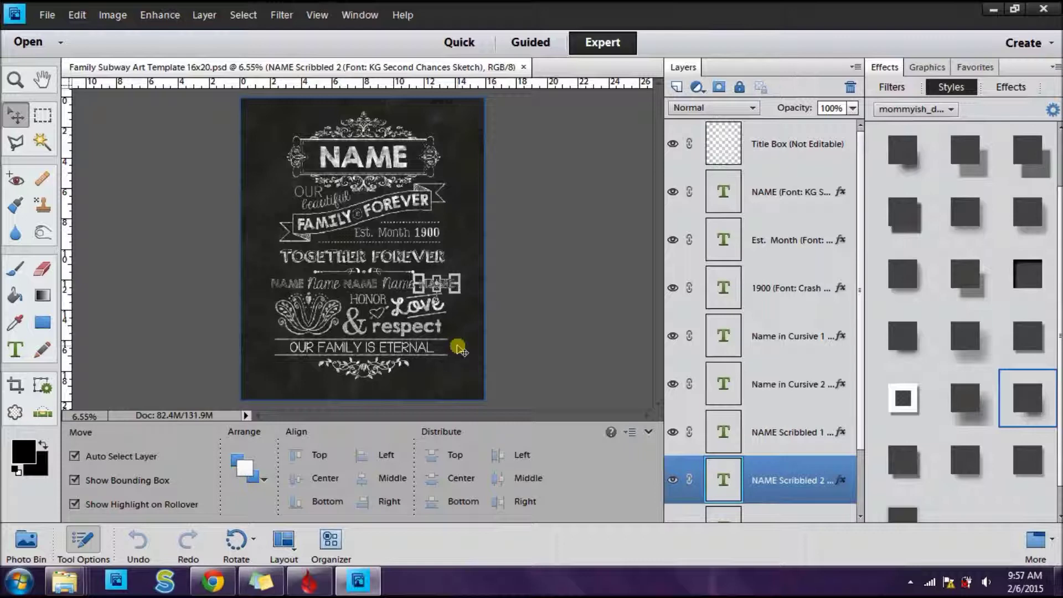
Select every layer from NAME Scribbled 3 up to Title Box, leaving out the chalkboard background Layer 1.
drag(862, 265, 864, 373)
click(804, 450)
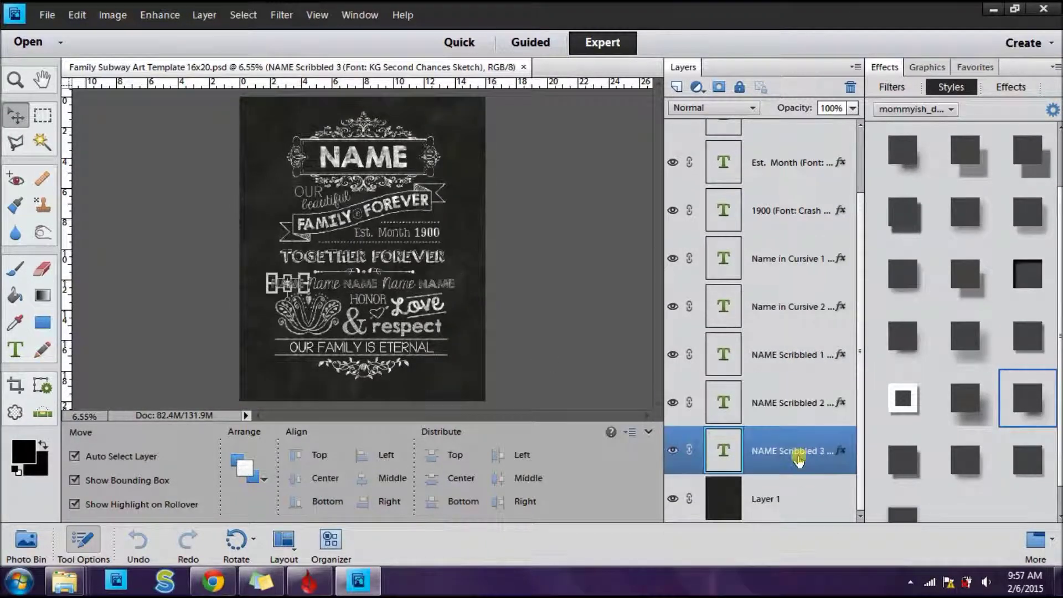
drag(863, 435, 843, 284)
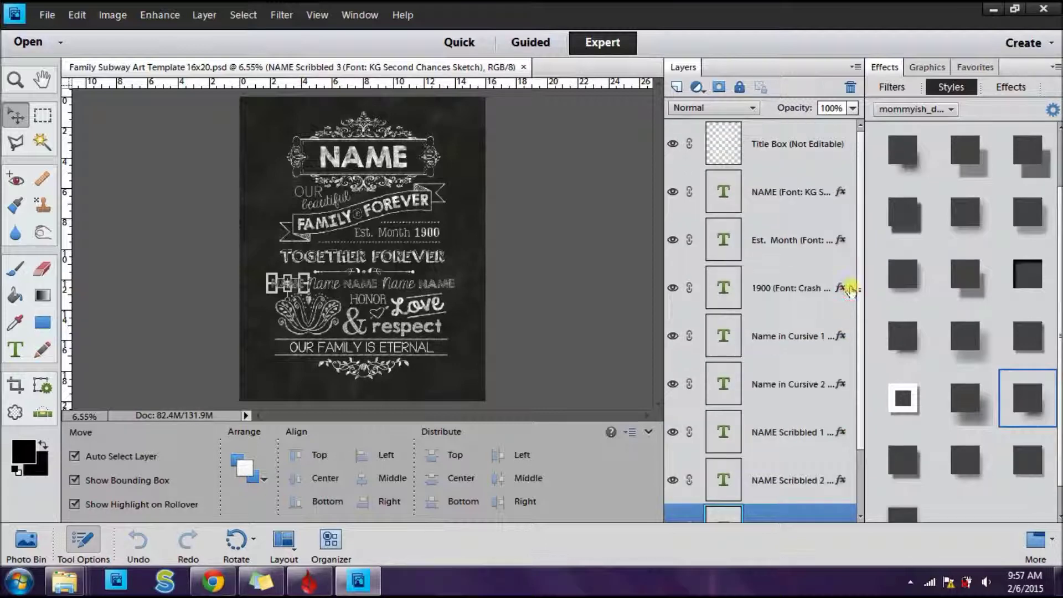
shift+click(779, 145)
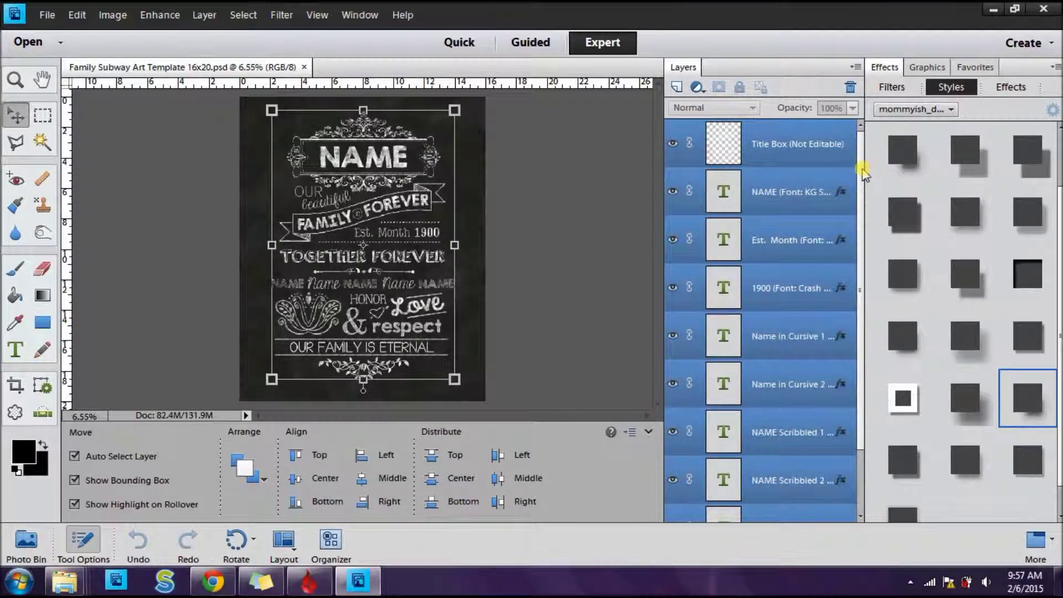
drag(864, 167, 860, 258)
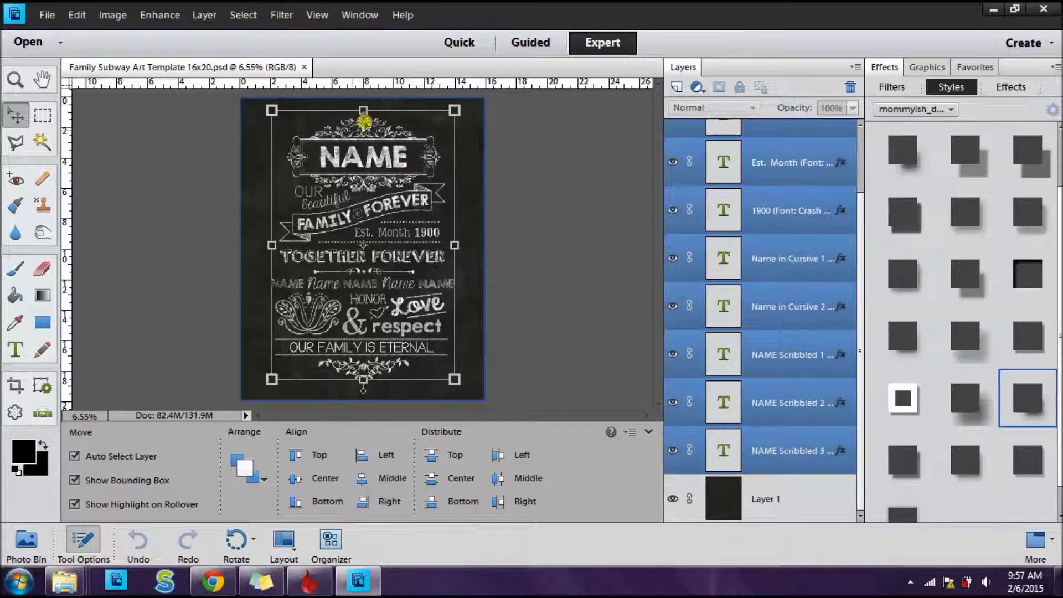
Scale the selected template artwork down proportionally to about 86% and commit the transform.
drag(452, 112, 428, 149)
click(429, 143)
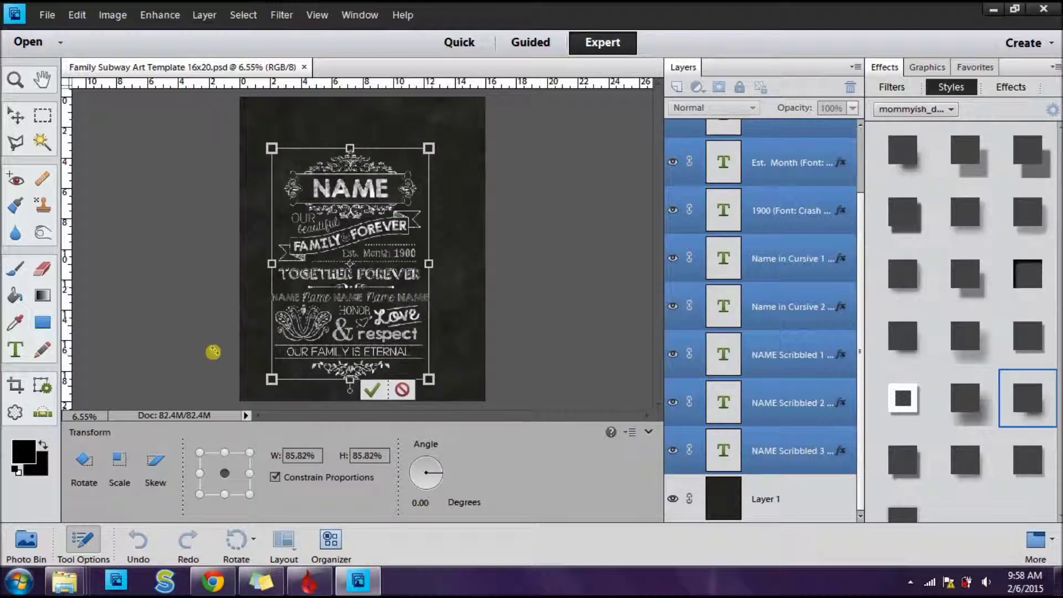
click(373, 390)
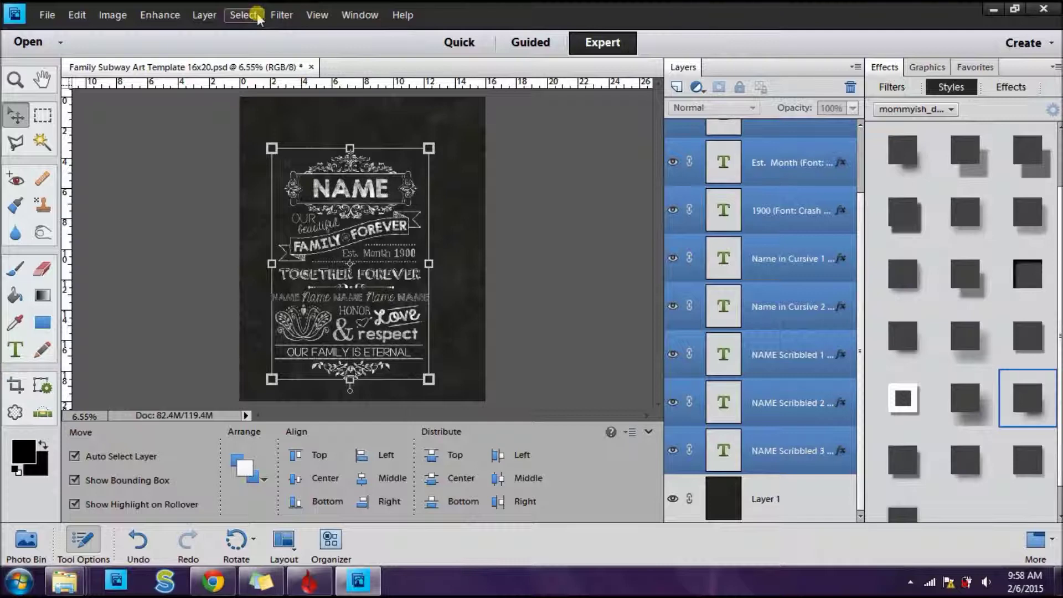
Show the grid over the canvas as an alignment aid.
click(316, 15)
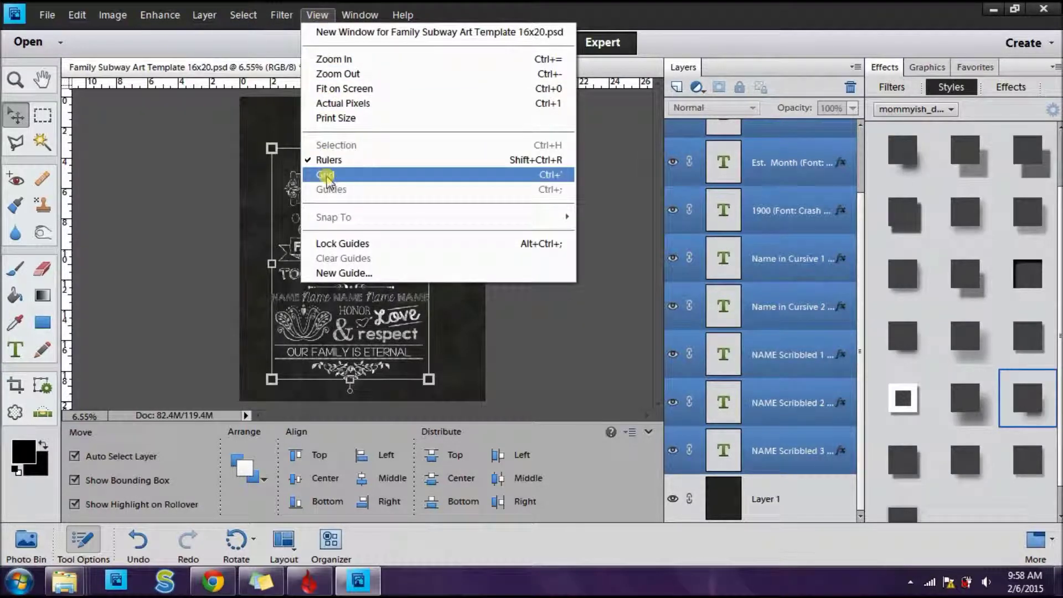
click(326, 175)
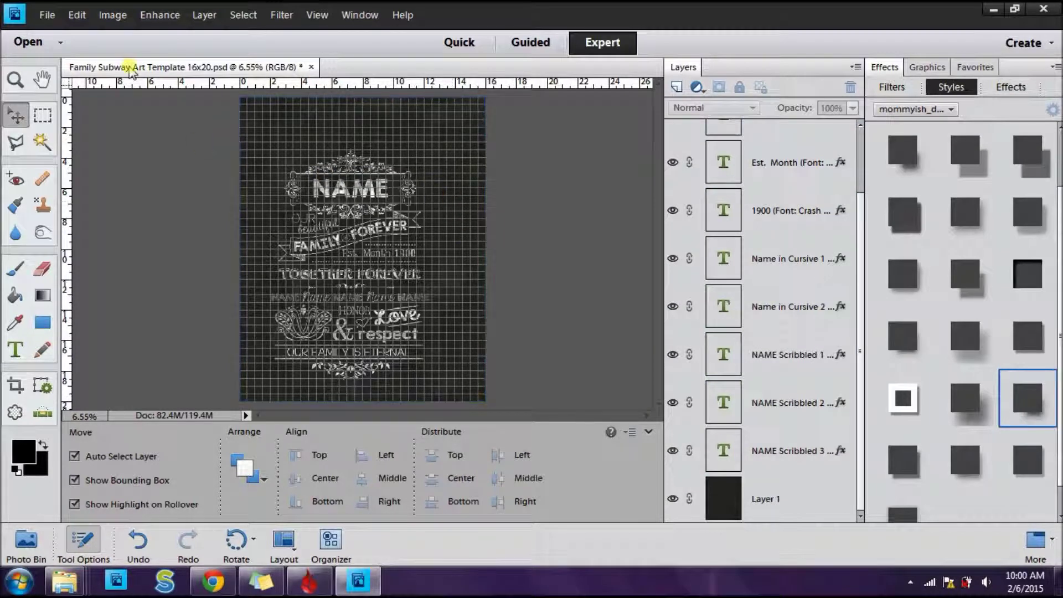
click(75, 17)
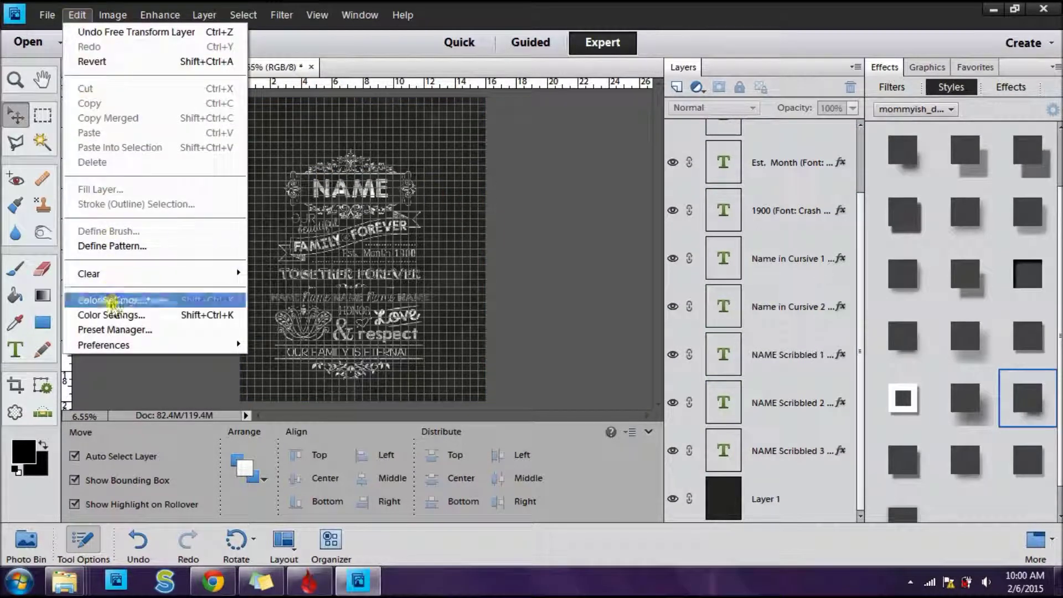
mouse_move(232, 344)
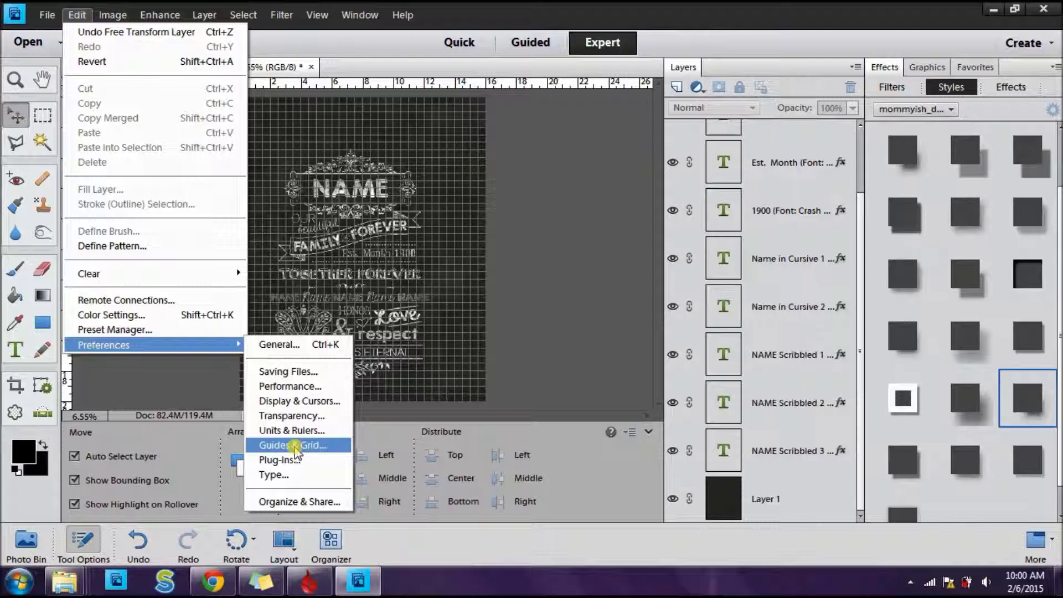
click(543, 257)
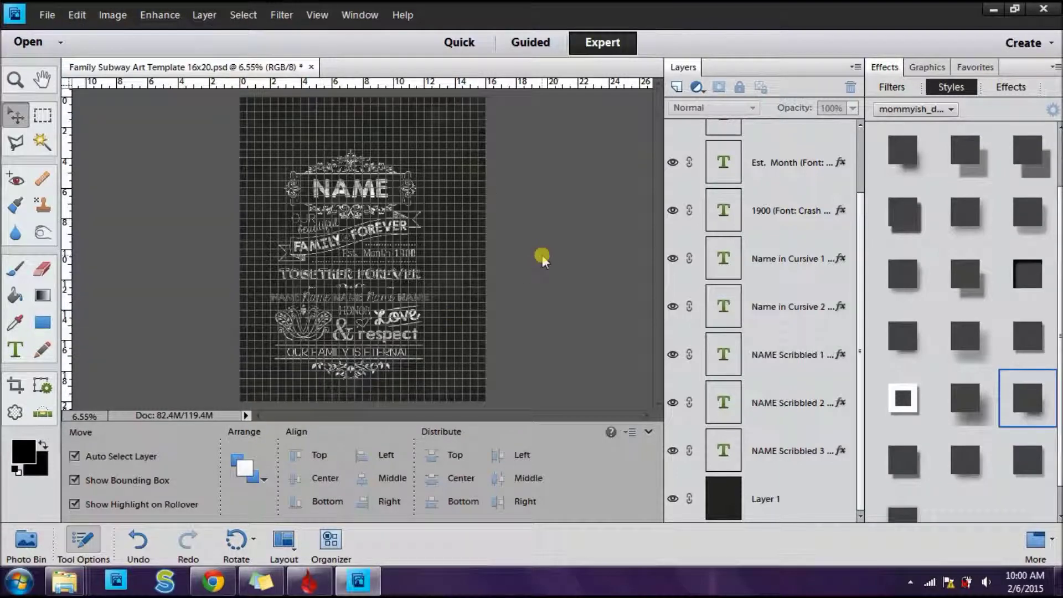
Reselect all artwork layers from NAME Scribbled 3 up to Title Box, leaving out Layer 1.
key(ctrl+equal)
key(ctrl+equal)
key(ctrl+equal)
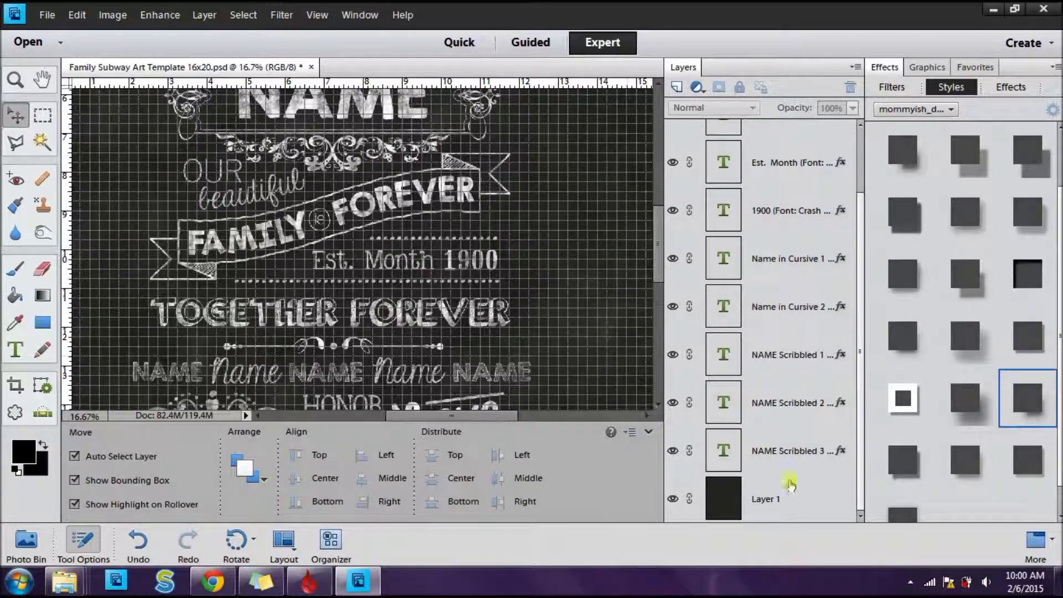
click(814, 451)
scroll(820, 249, up, 2)
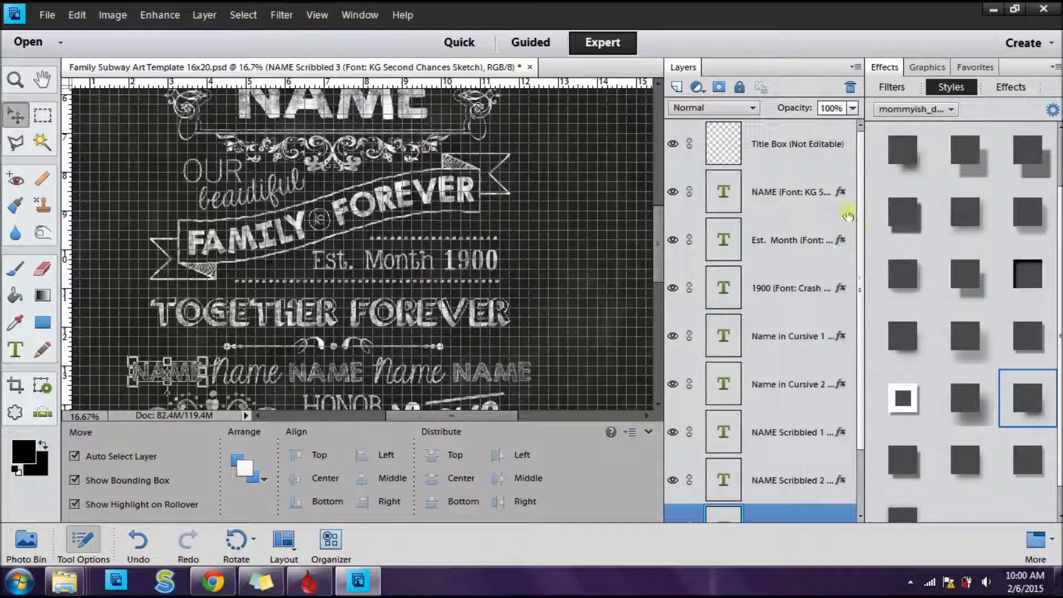
shift+click(800, 145)
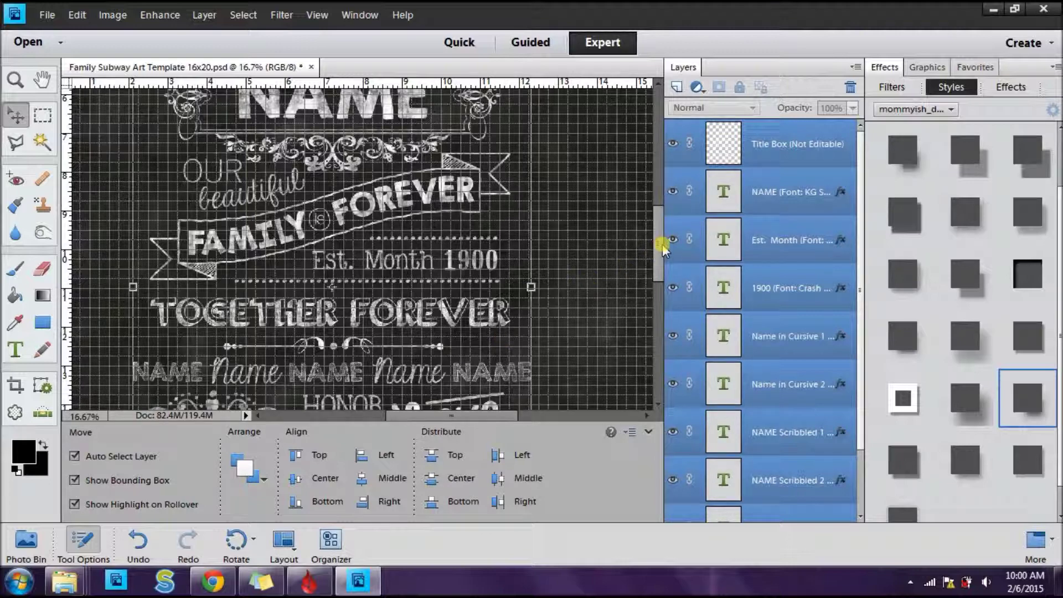
Move the selected artwork to the horizontal centre of the canvas, fine-tuning its position against the grid.
drag(663, 243, 653, 202)
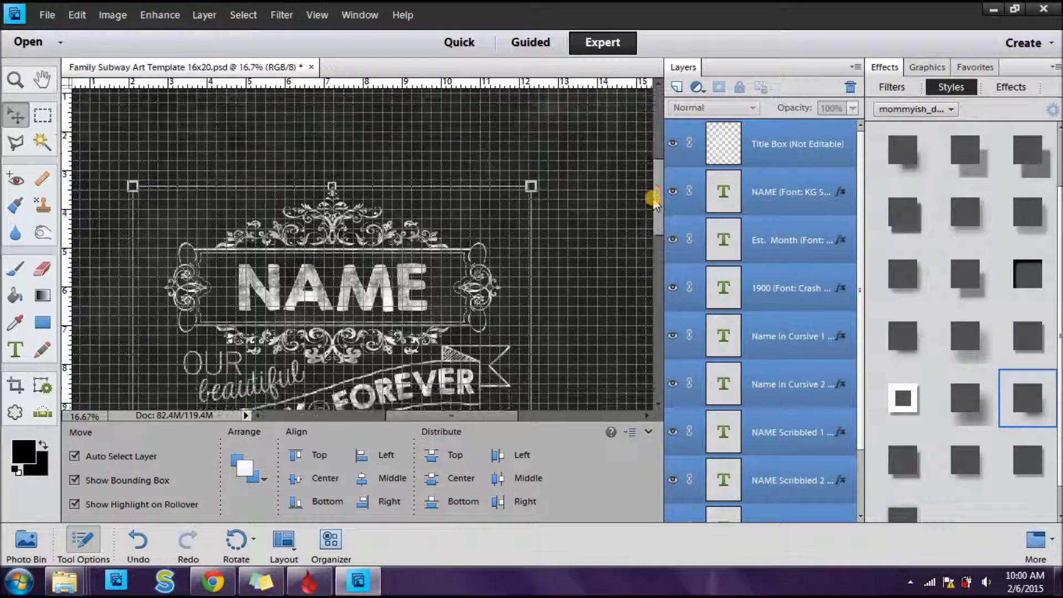
key(ctrl+minus)
drag(309, 270, 344, 262)
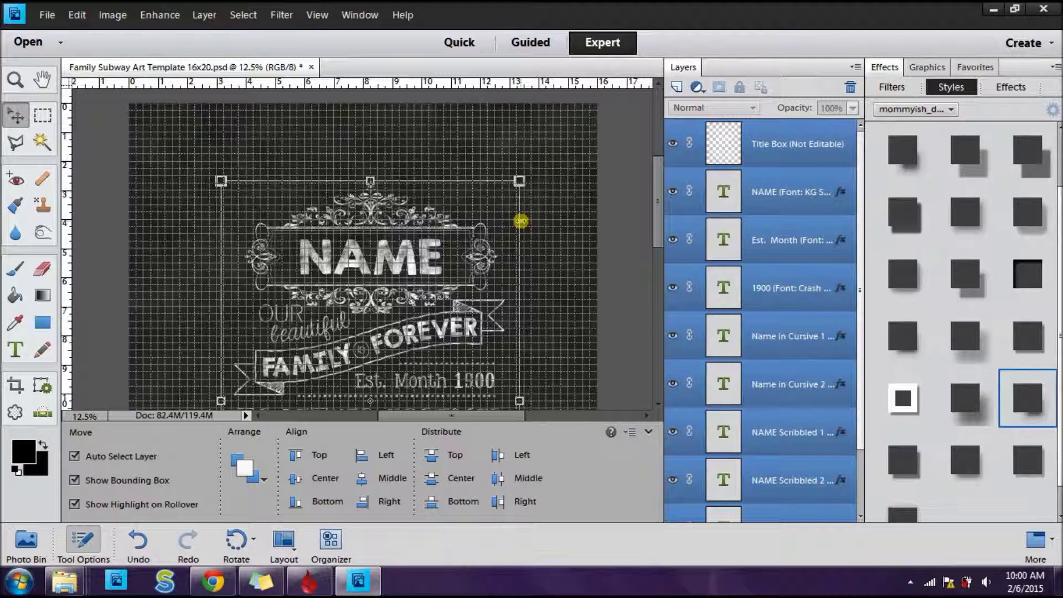
key(shift+Left)
key(shift+Left)
key(shift+Left)
key(shift+Left)
key(shift+Left)
key(shift+Left)
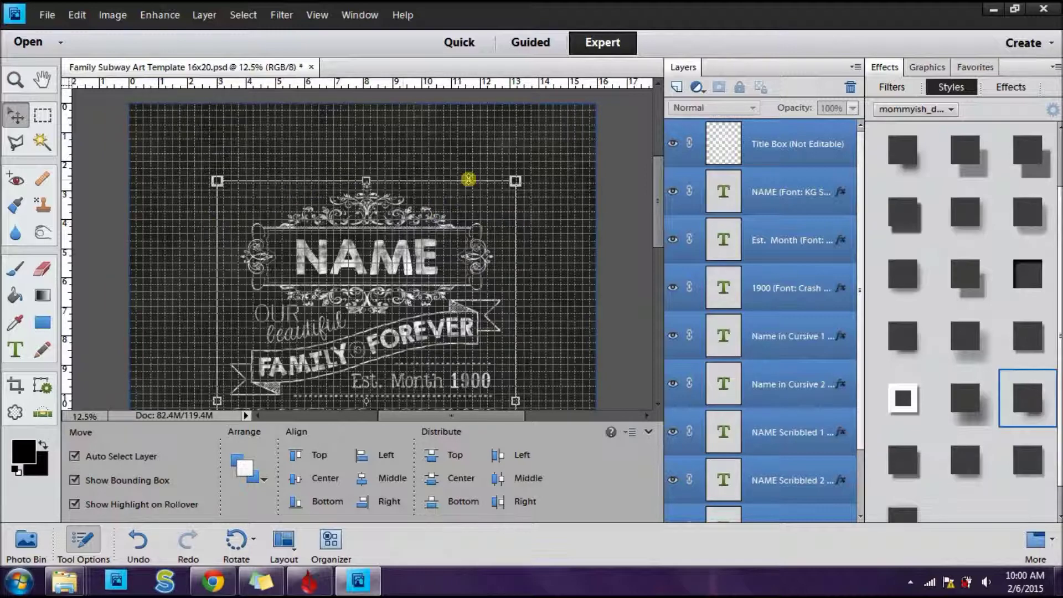
Nudge the selected artwork upward until it is vertically centred on the canvas.
key(ctrl+minus)
key(ctrl+minus)
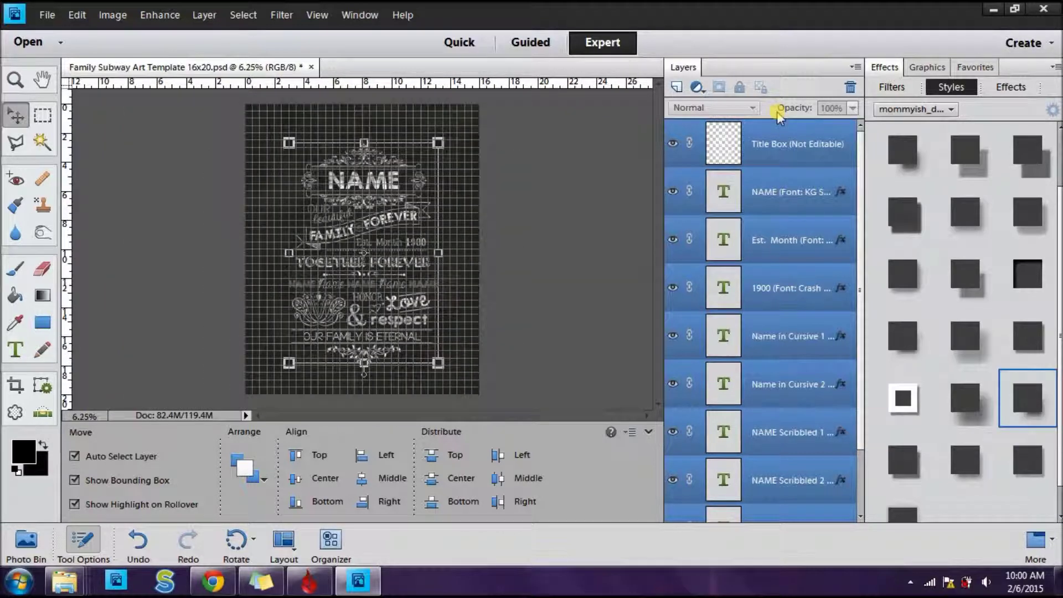
key(shift+Up)
key(shift+Up)
key(shift+Up)
key(shift+Up)
key(shift+Up)
key(shift+Up)
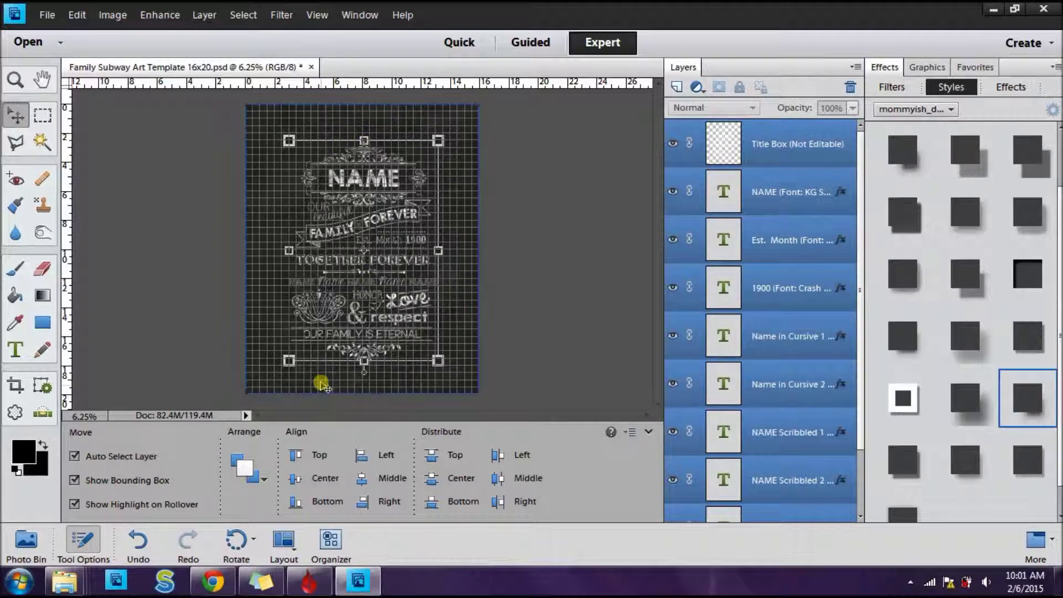
key(shift+Up)
key(shift+Up)
key(shift+Up)
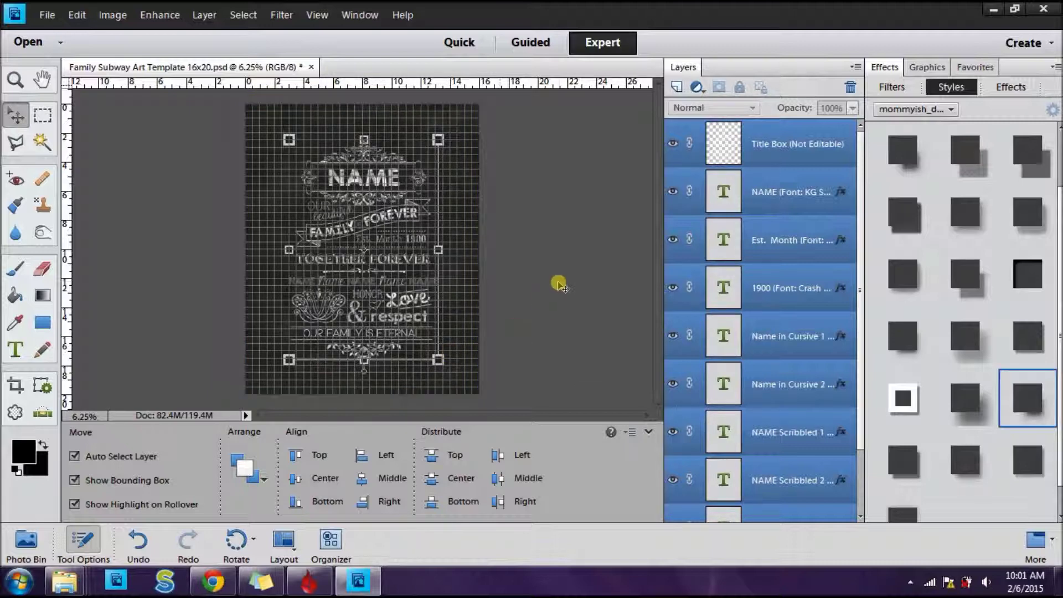
Deselect the artwork layers and hide the grid.
click(560, 285)
click(317, 15)
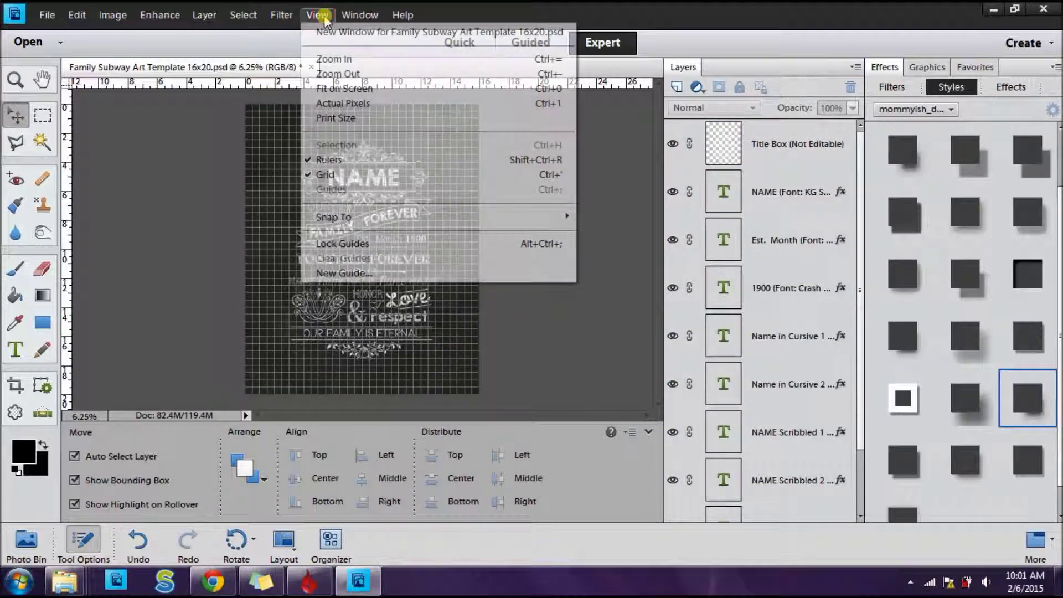
click(327, 177)
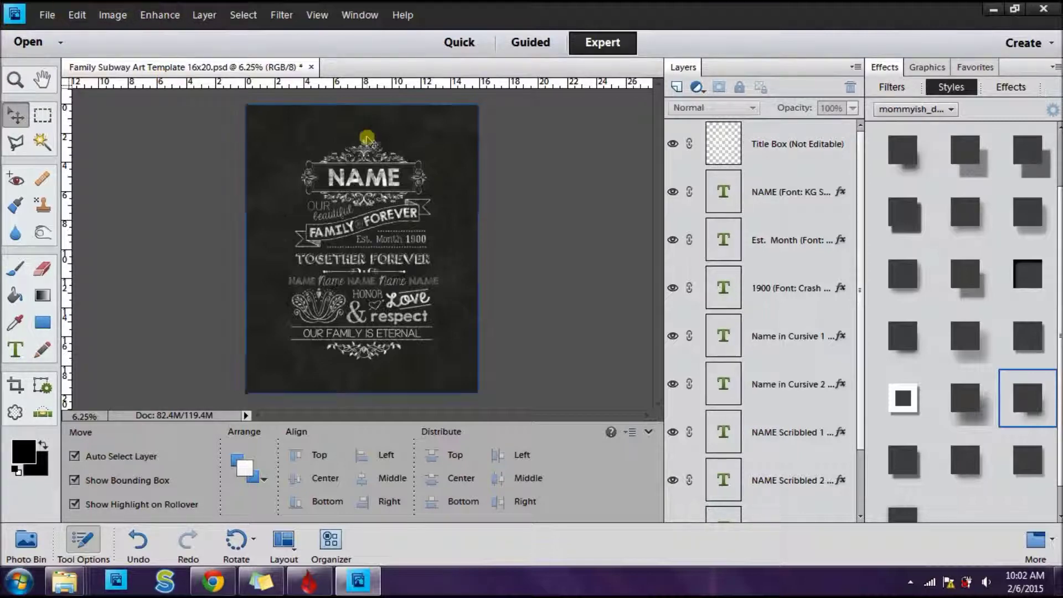
Switch to the file explorer and open Come Unto Christ Art.jpg from the Downloads folder in Photoshop Elements.
key(alt+Tab)
key(alt+Tab)
key(alt+Tab)
key(alt+Tab)
key(alt+Tab)
key(alt+Tab)
key(alt+Tab)
key(alt+Tab)
key(alt+Tab)
key(alt+Tab)
key(alt+Tab)
key(alt+Tab)
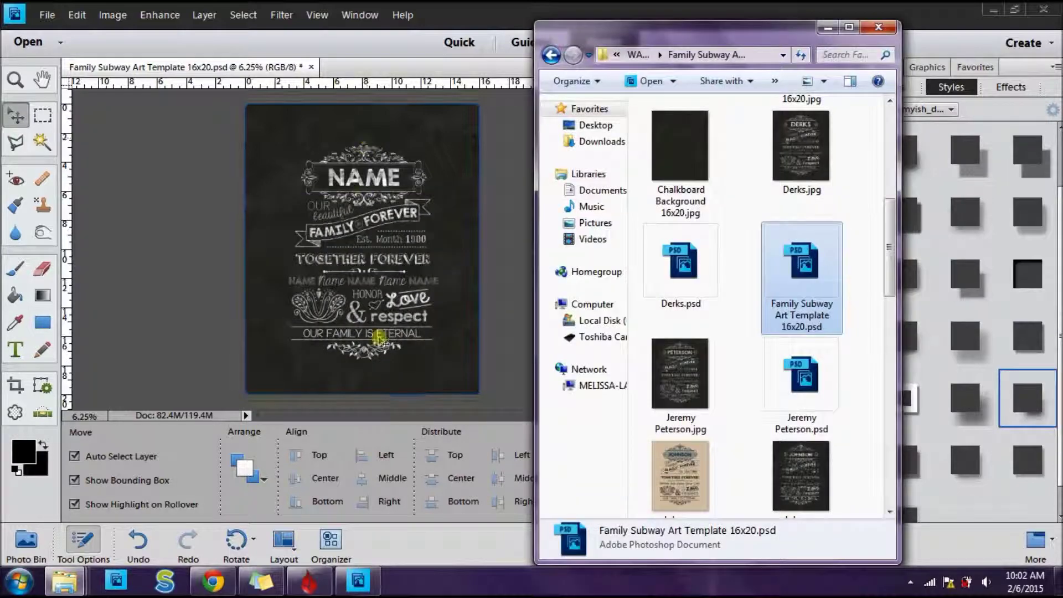
click(584, 142)
drag(890, 136, 935, 282)
drag(686, 320, 368, 271)
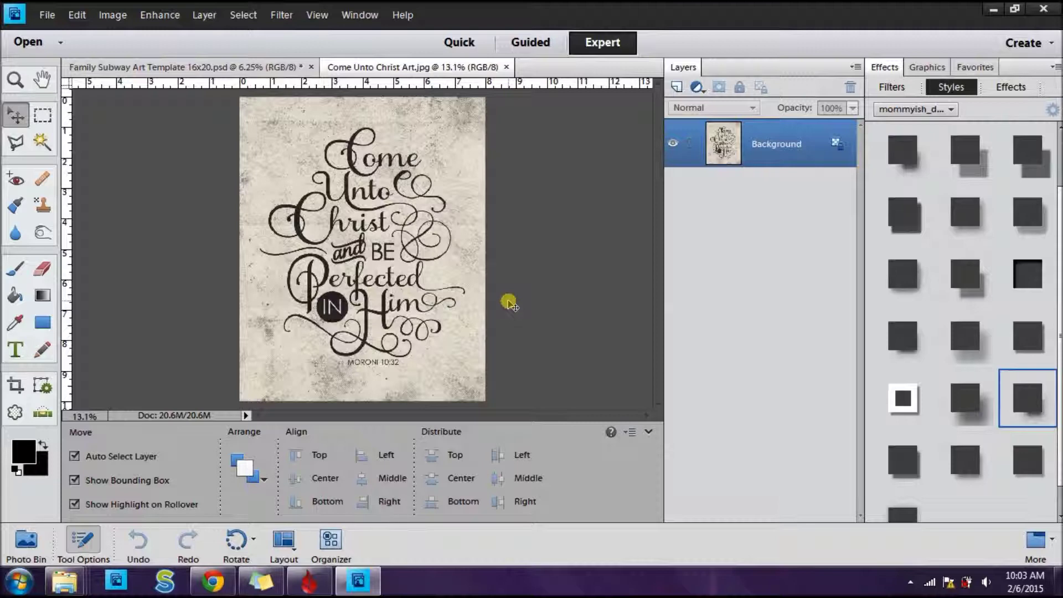
Create a blank 8 × 8 inch file at 300 pixels per inch with a transparent background.
click(48, 15)
mouse_move(59, 32)
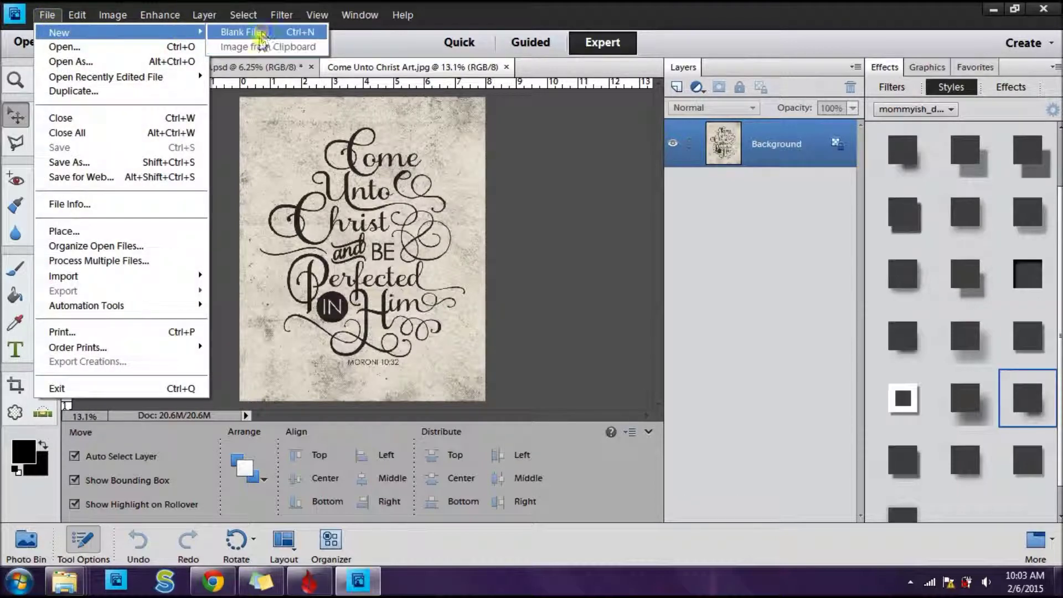
click(259, 32)
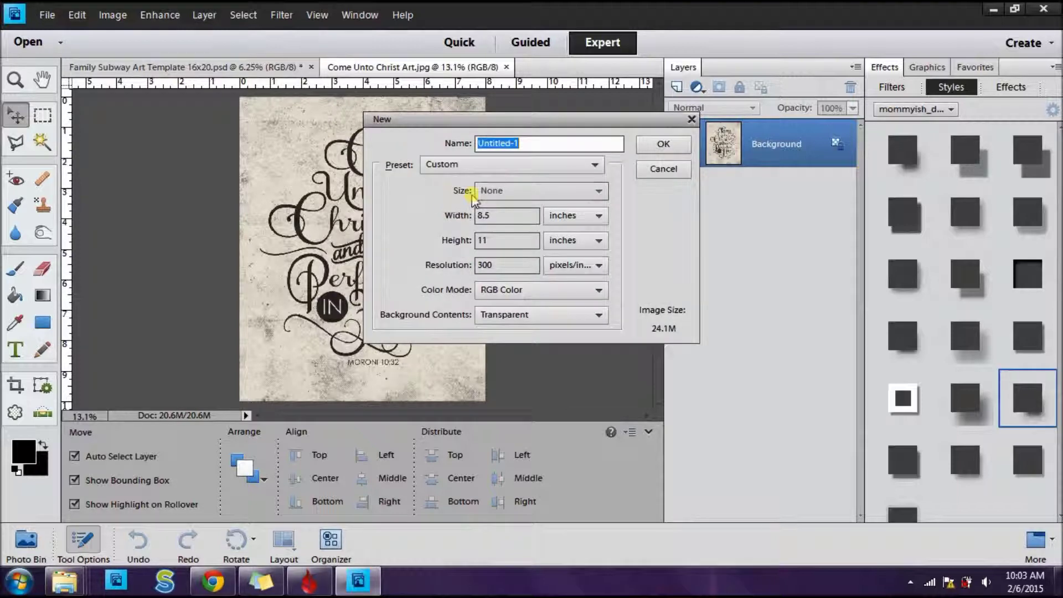
double_click(514, 216)
text(8)
key(Tab)
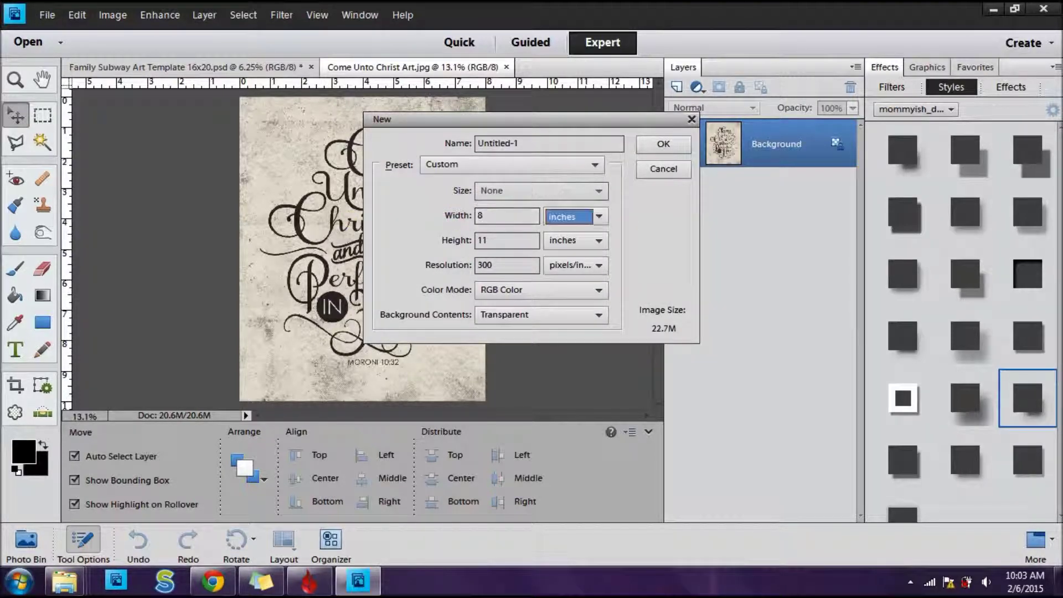
key(Tab)
text(10)
key(Return)
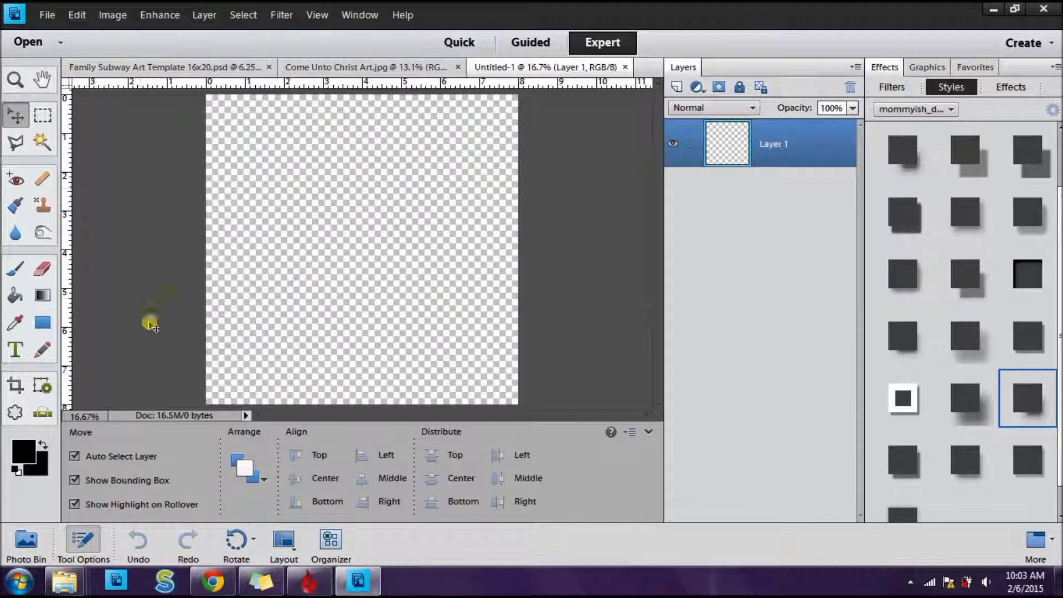
Place the open Come Unto Christ artwork in the new file and scale it to about 6 × 7.4 inches, centred.
click(26, 543)
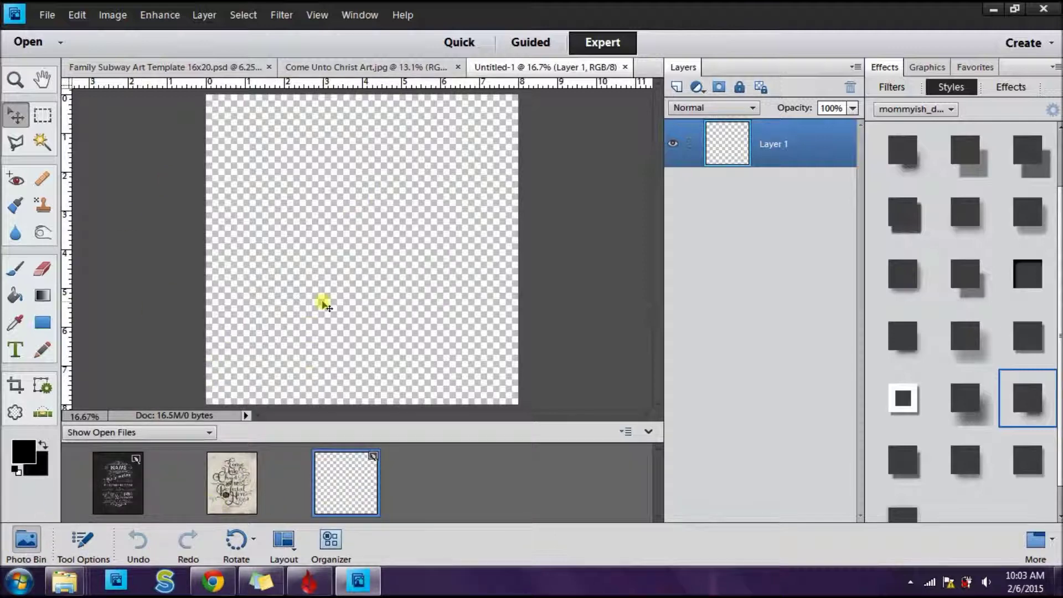
click(307, 314)
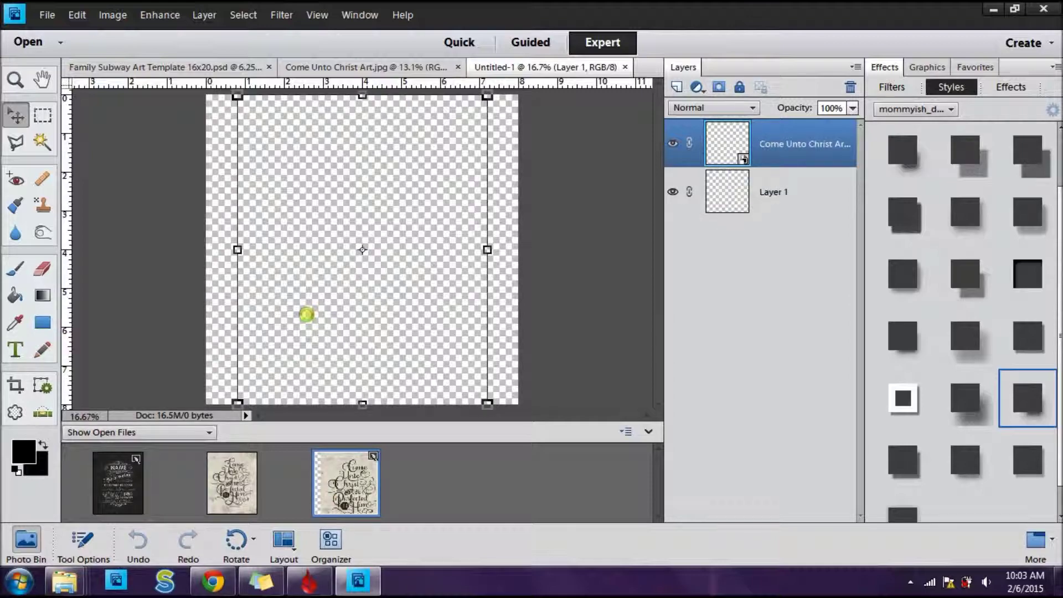
drag(238, 95, 288, 156)
drag(325, 195, 282, 145)
drag(239, 92, 267, 131)
drag(326, 187, 308, 165)
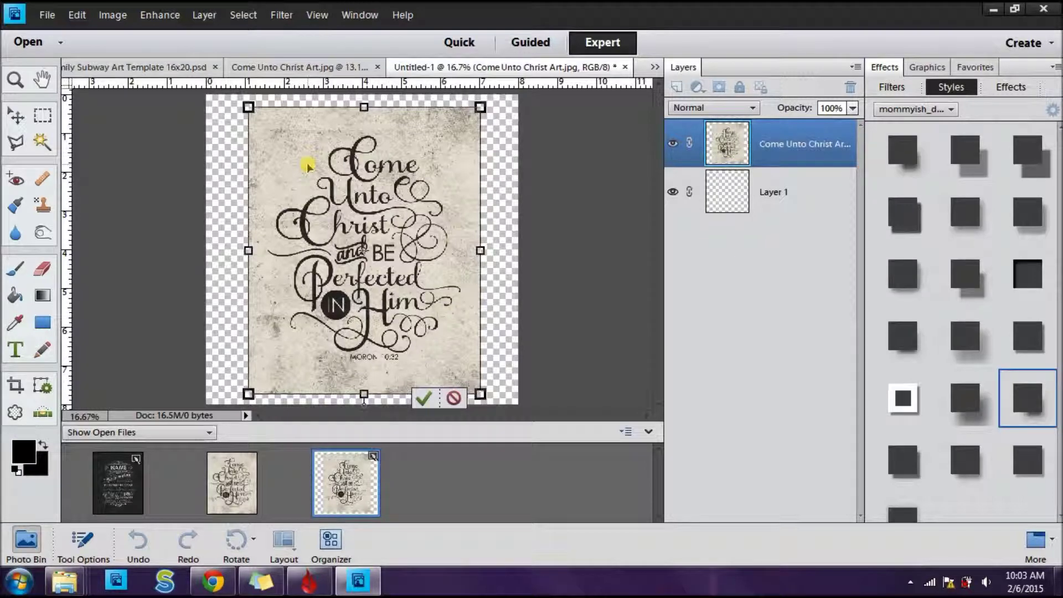
key(Return)
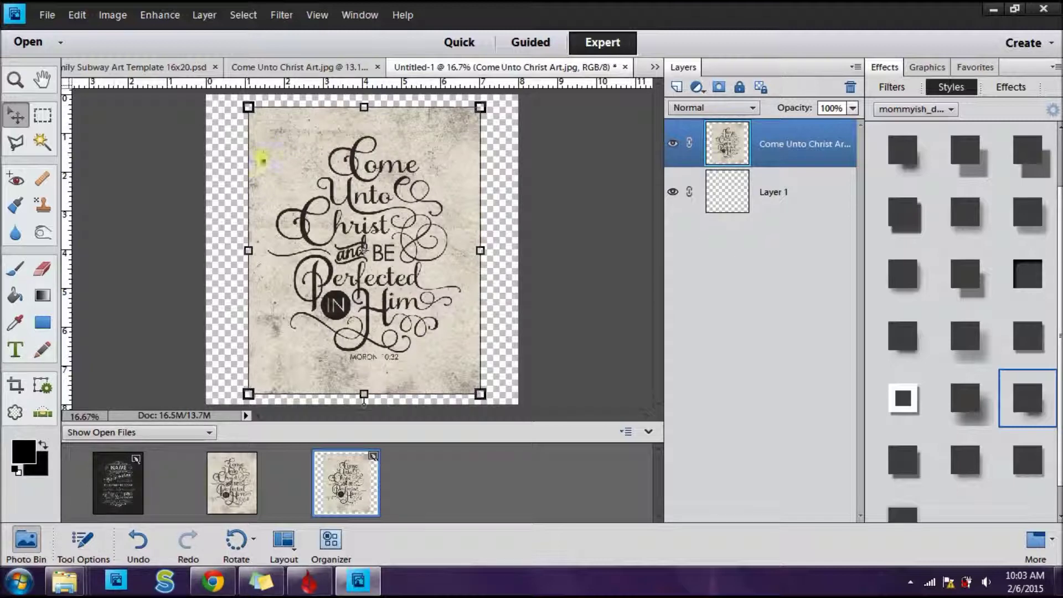
Set up the Healing Brush at 150 px and sample the parchment texture beside the word Come.
click(43, 181)
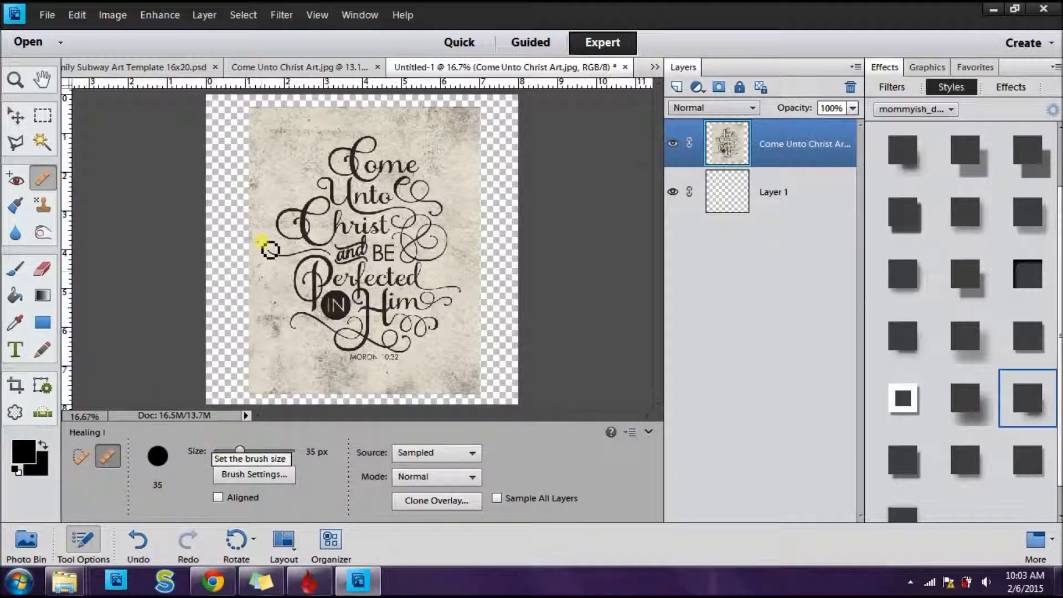
key(ctrl+equal)
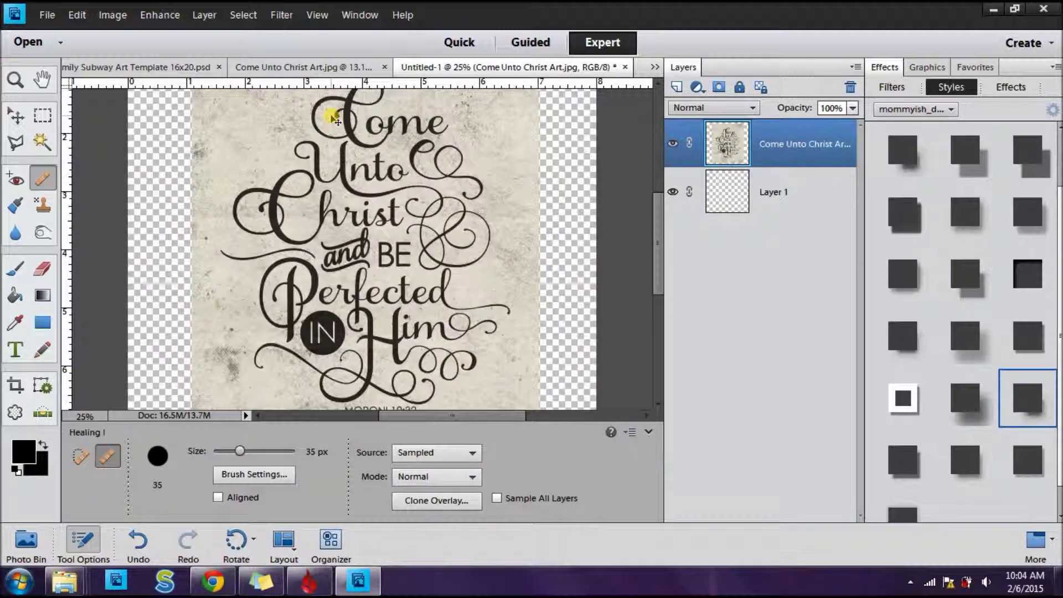
key(ctrl+equal)
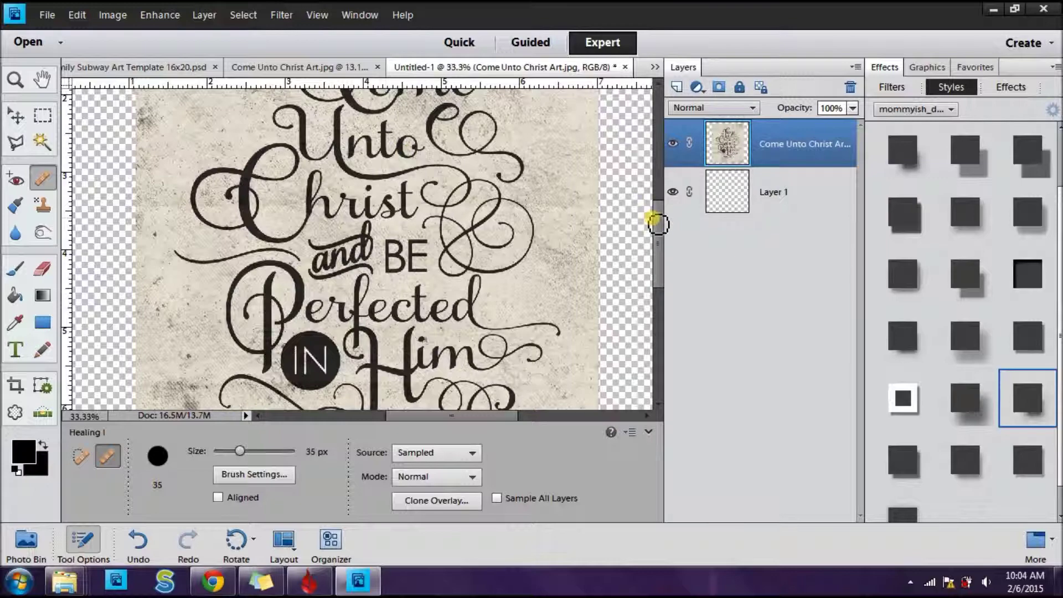
drag(657, 222, 642, 169)
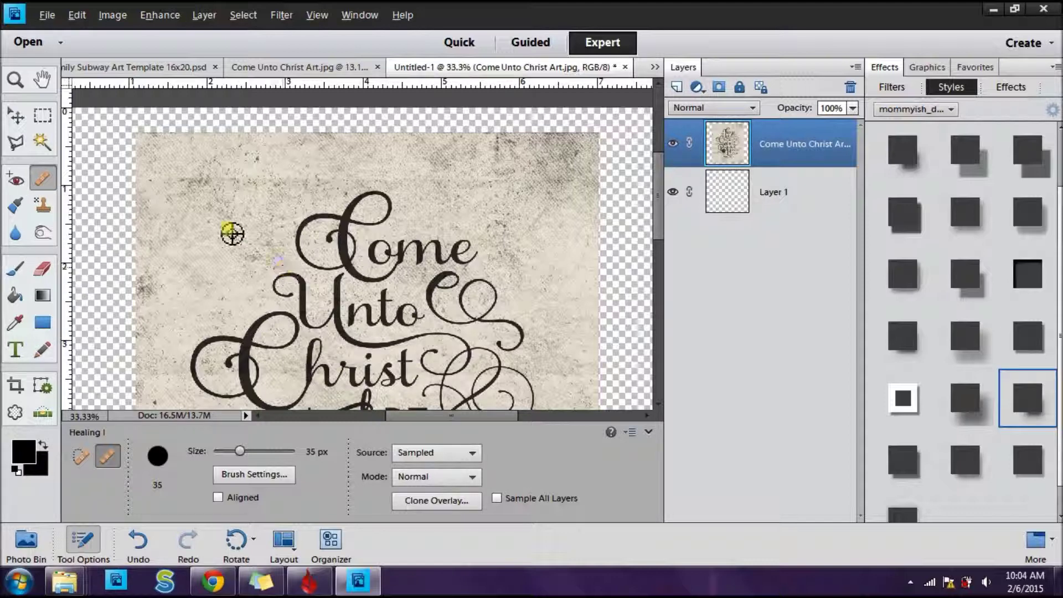
alt+click(235, 209)
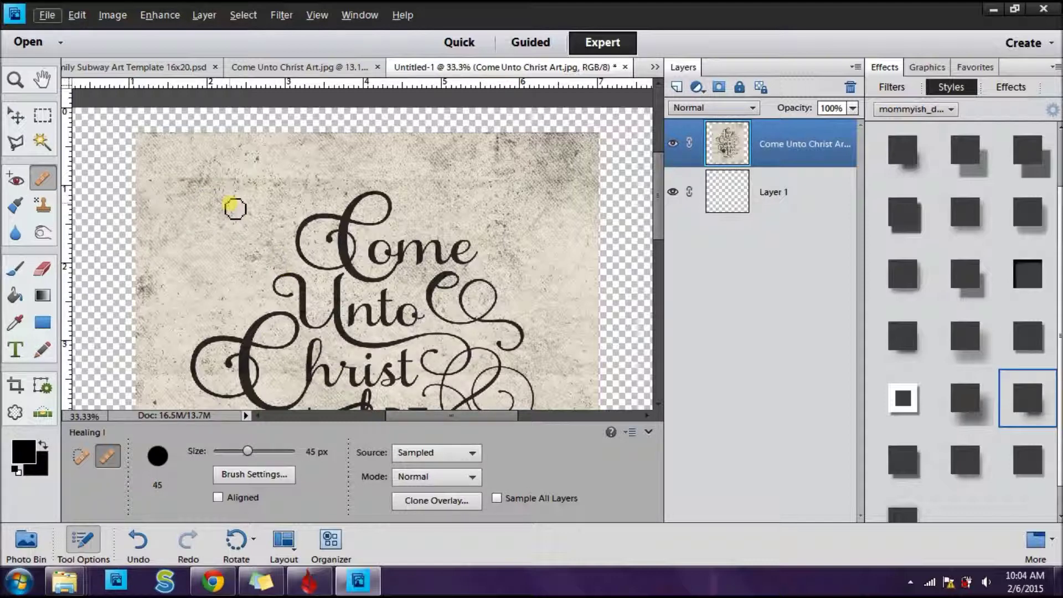
key(bracketright)
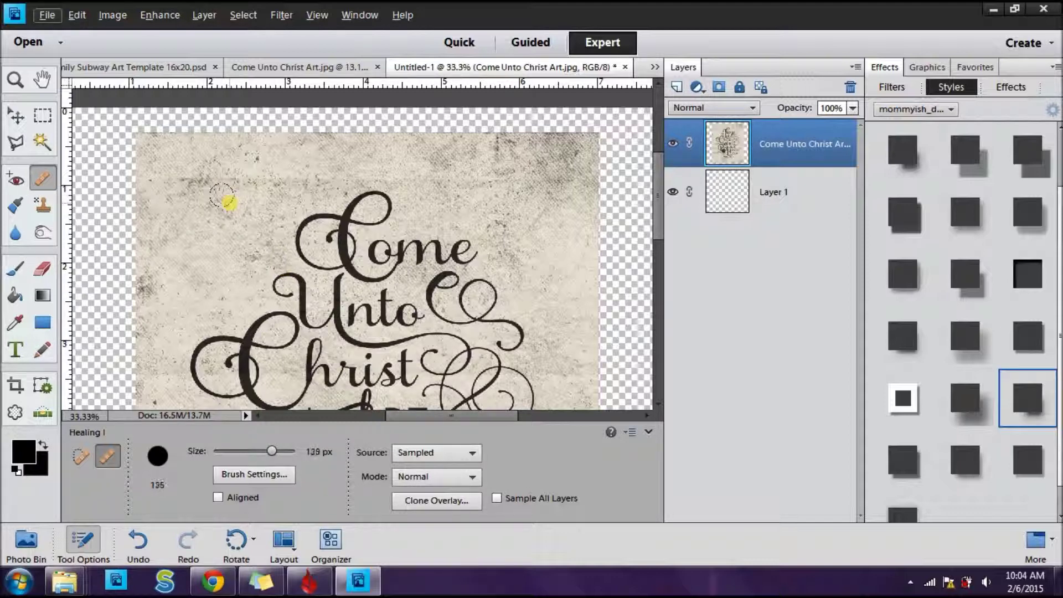
key(bracketright)
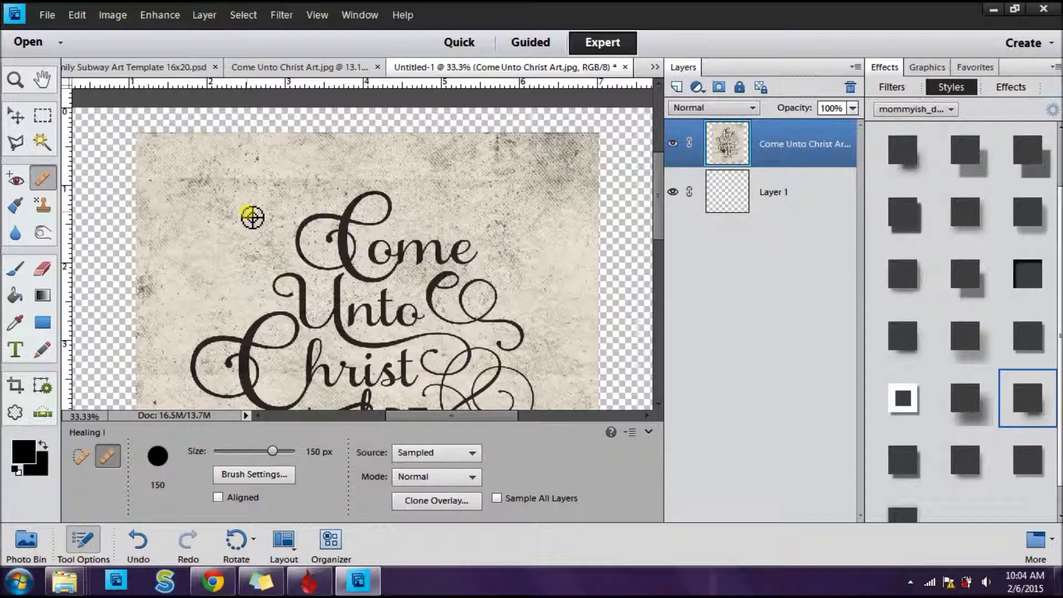
Paint the sampled texture over the artwork's blank upper-left corner and down the left margin to about the 3.5-inch mark.
mouse_move(124, 232)
mouse_down()
mouse_move(123, 158)
mouse_move(127, 167)
mouse_up()
mouse_move(126, 250)
mouse_down()
mouse_move(79, 253)
mouse_move(116, 165)
mouse_move(101, 234)
mouse_up()
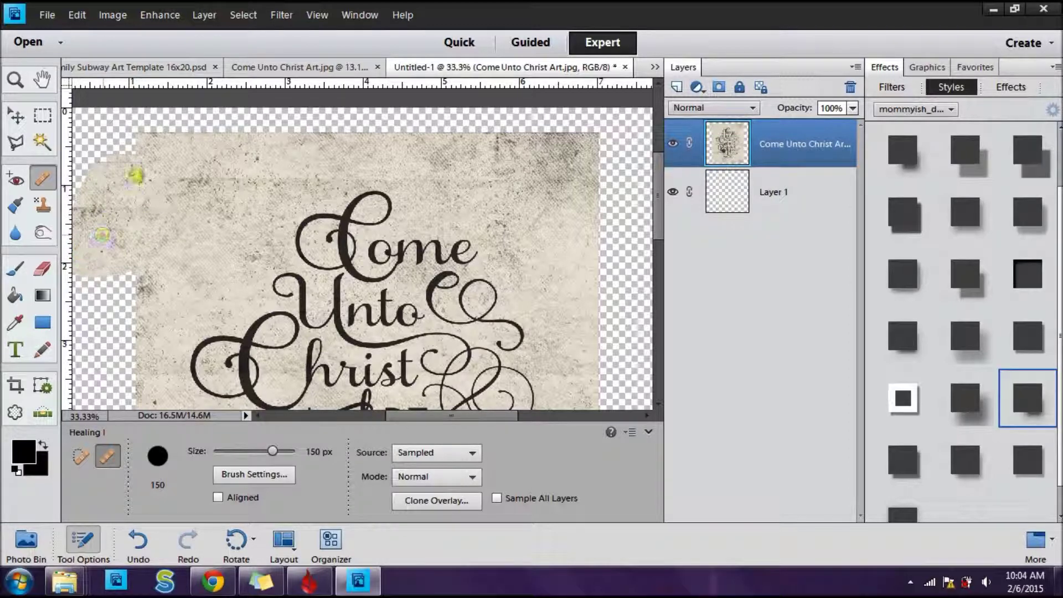
mouse_move(118, 163)
mouse_down()
mouse_move(124, 131)
mouse_move(83, 119)
mouse_move(113, 118)
mouse_move(78, 175)
mouse_move(166, 114)
mouse_move(132, 146)
mouse_move(99, 251)
mouse_up()
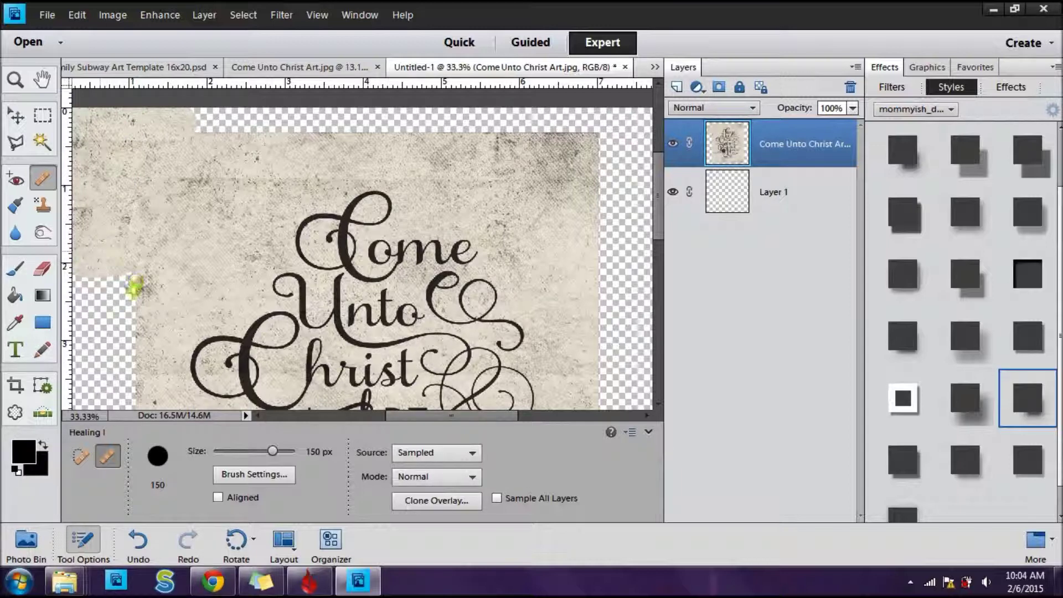
drag(132, 283, 131, 281)
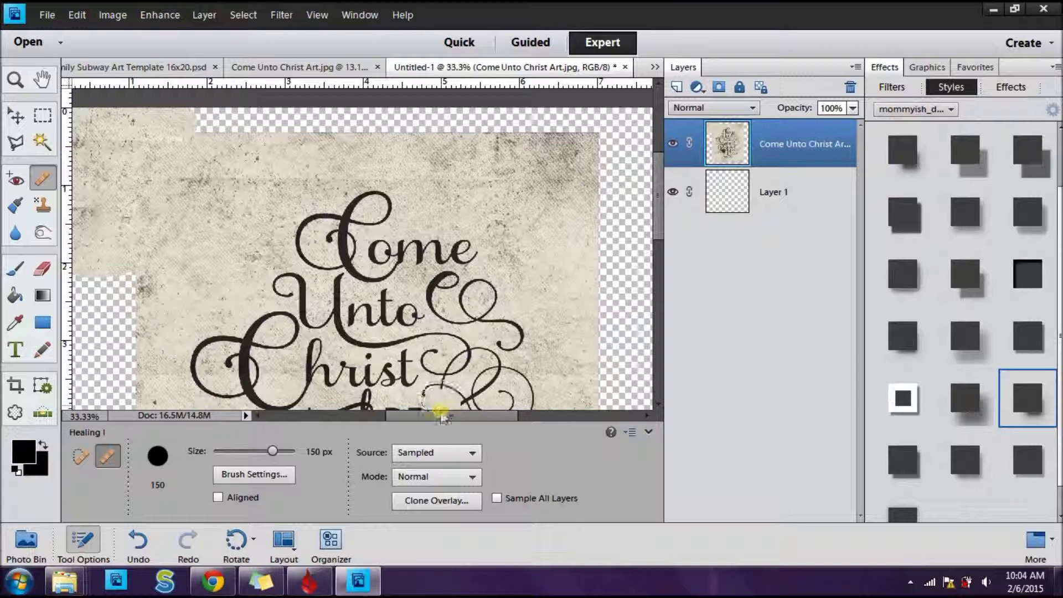
drag(440, 416, 418, 417)
click(153, 114)
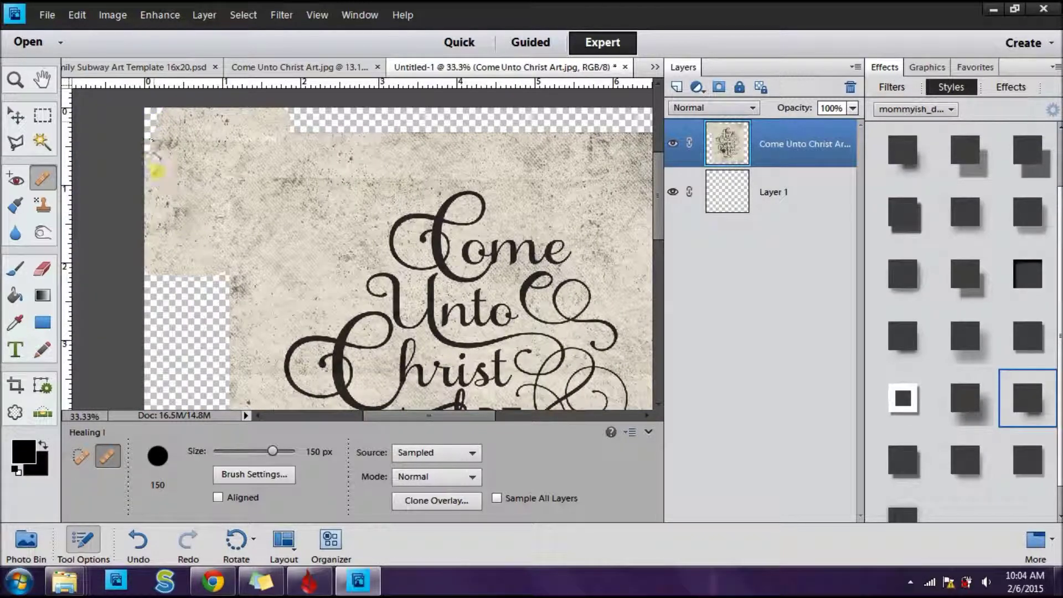
drag(147, 159, 149, 109)
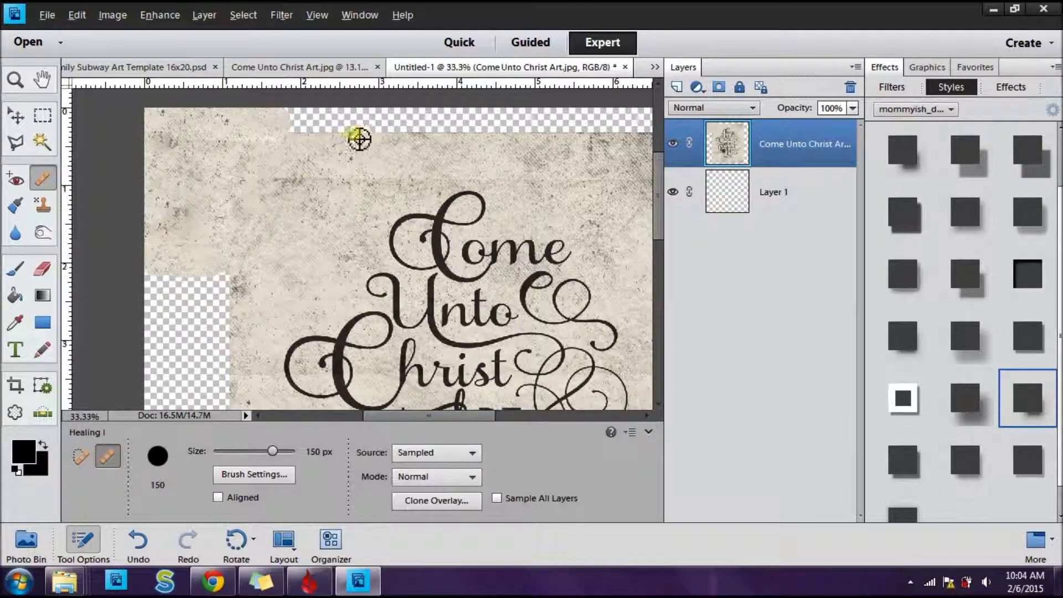
mouse_move(229, 237)
mouse_down()
mouse_move(219, 327)
mouse_move(218, 277)
mouse_move(174, 290)
mouse_move(159, 282)
mouse_move(185, 364)
mouse_move(174, 327)
mouse_move(188, 357)
mouse_move(220, 343)
mouse_up()
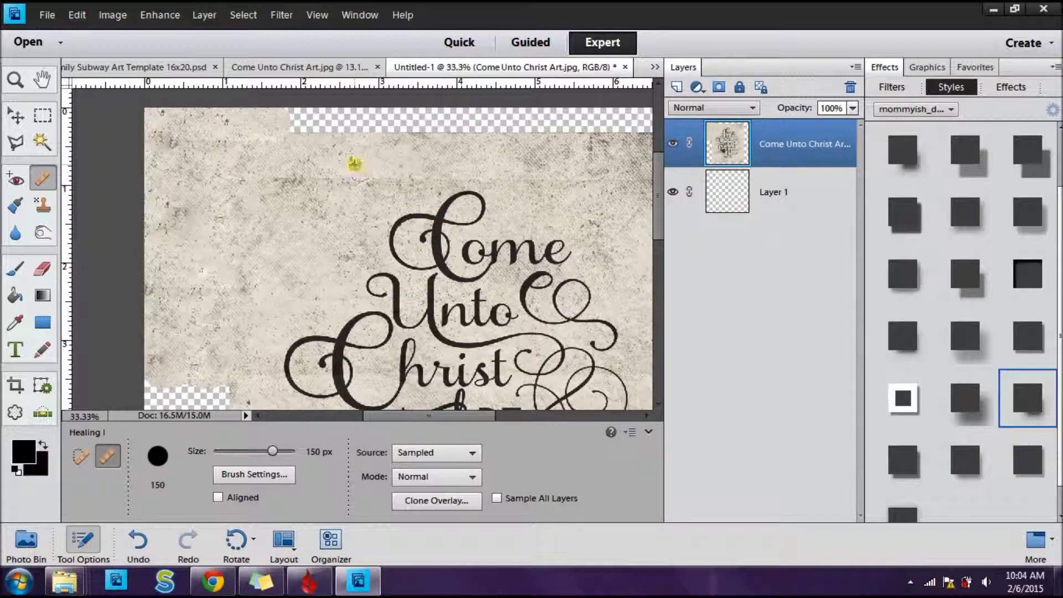
Extend the healed texture along the blank strip above the artwork towards the canvas's upper-right corner.
drag(289, 122, 576, 123)
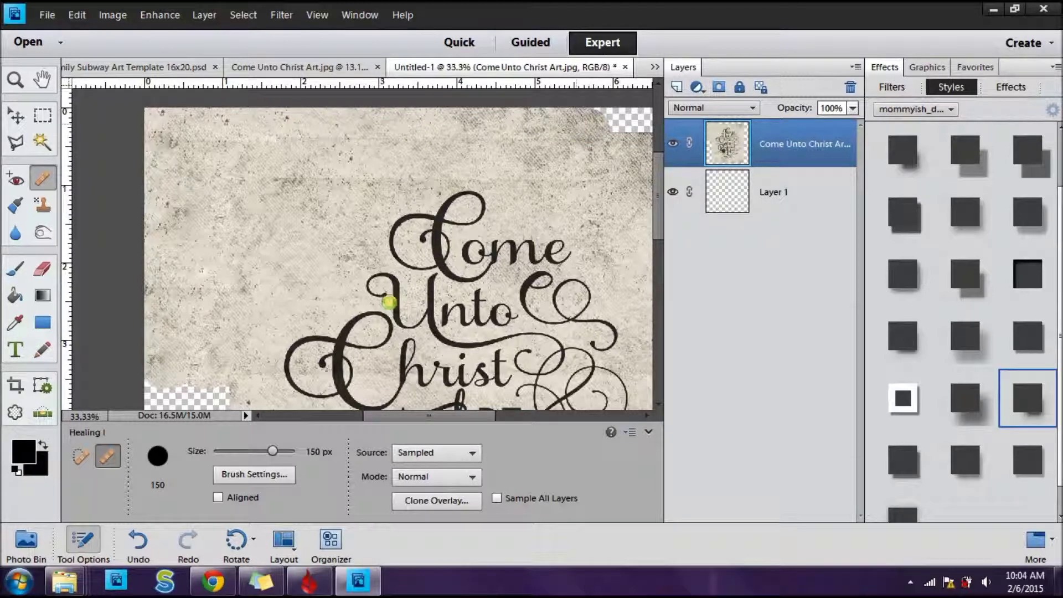
drag(420, 421, 463, 424)
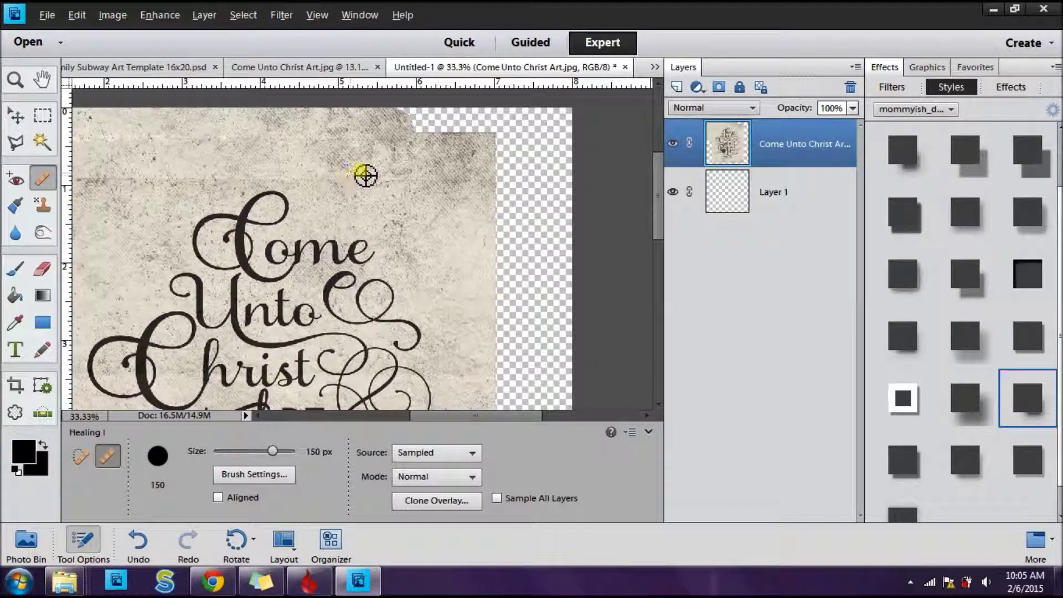
drag(381, 119, 558, 116)
Resample the background near the word Come and heal the upper half of the blank right margin, including the remaining gaps.
key(alt)
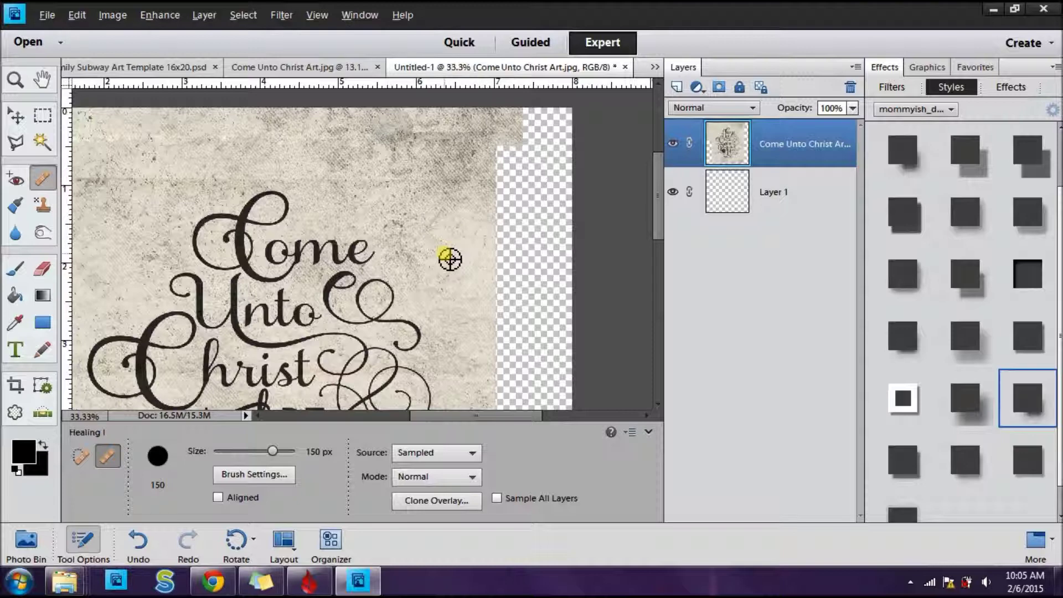
alt+click(349, 163)
mouse_move(512, 128)
mouse_down()
mouse_move(559, 114)
mouse_move(480, 143)
mouse_move(459, 130)
mouse_move(556, 133)
mouse_move(574, 266)
mouse_move(565, 361)
mouse_move(572, 329)
mouse_move(537, 123)
mouse_move(550, 289)
mouse_move(542, 402)
mouse_up()
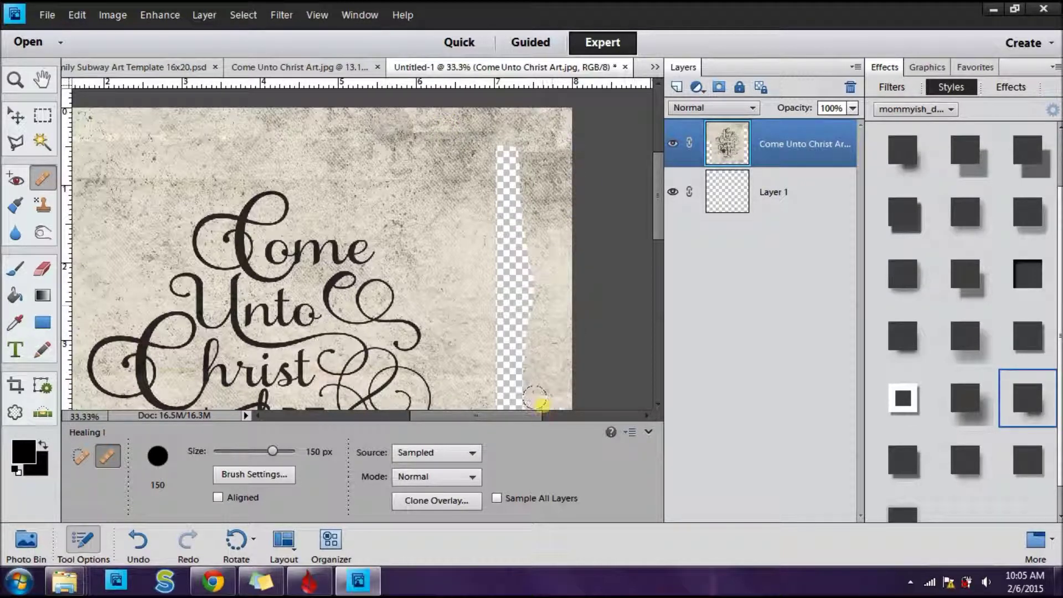
drag(502, 165, 507, 402)
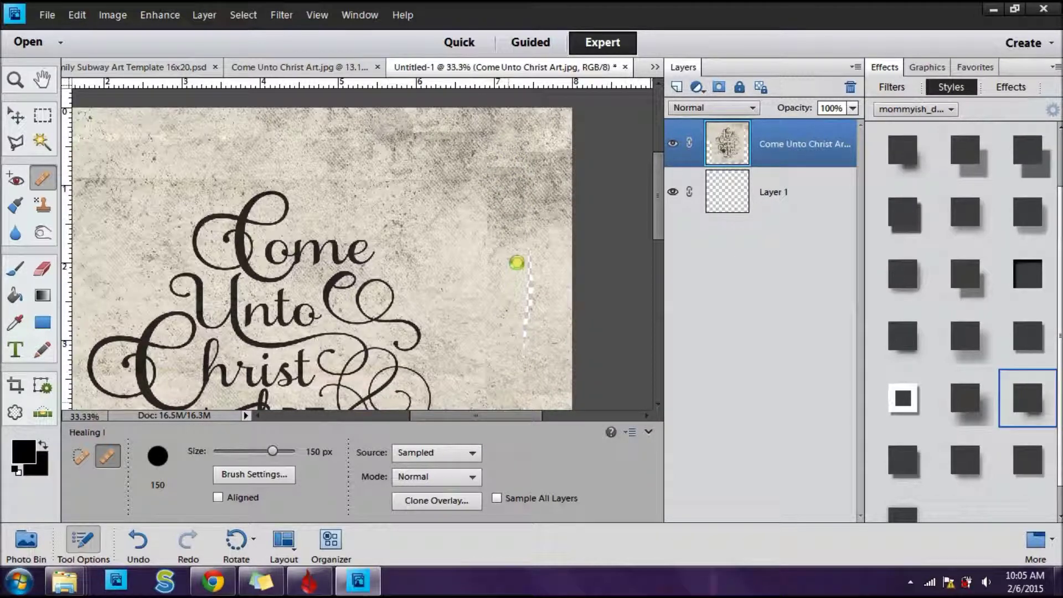
mouse_move(526, 260)
mouse_down()
mouse_move(474, 270)
mouse_move(500, 289)
mouse_move(469, 287)
mouse_move(471, 272)
mouse_move(531, 259)
mouse_move(532, 367)
mouse_up()
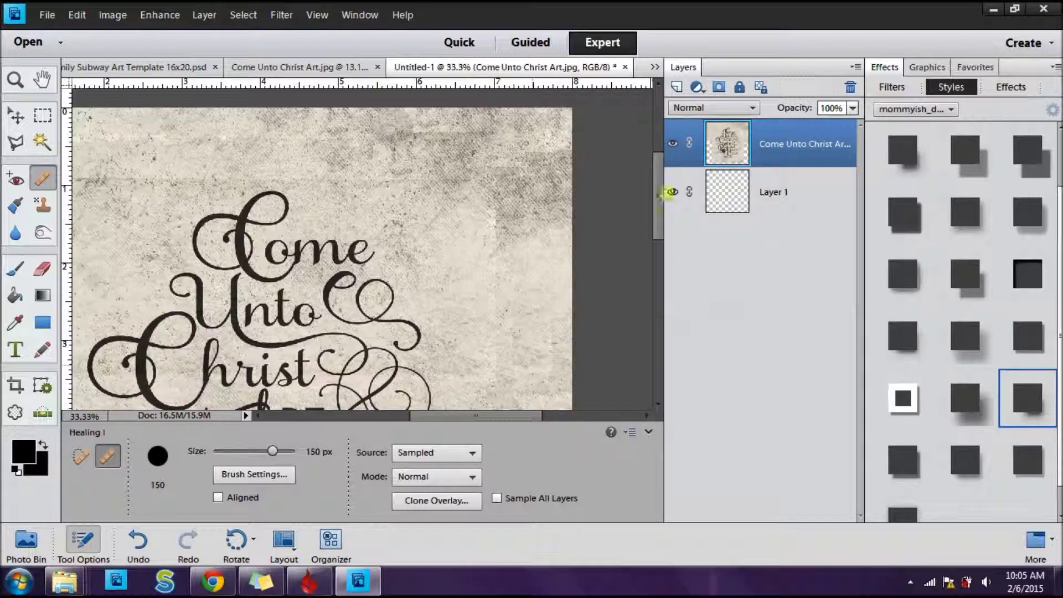
Heal the blank strip below the Moroni 10:32 line with background texture, undoing the stroke that copies lettering into the right margin.
drag(659, 189, 665, 299)
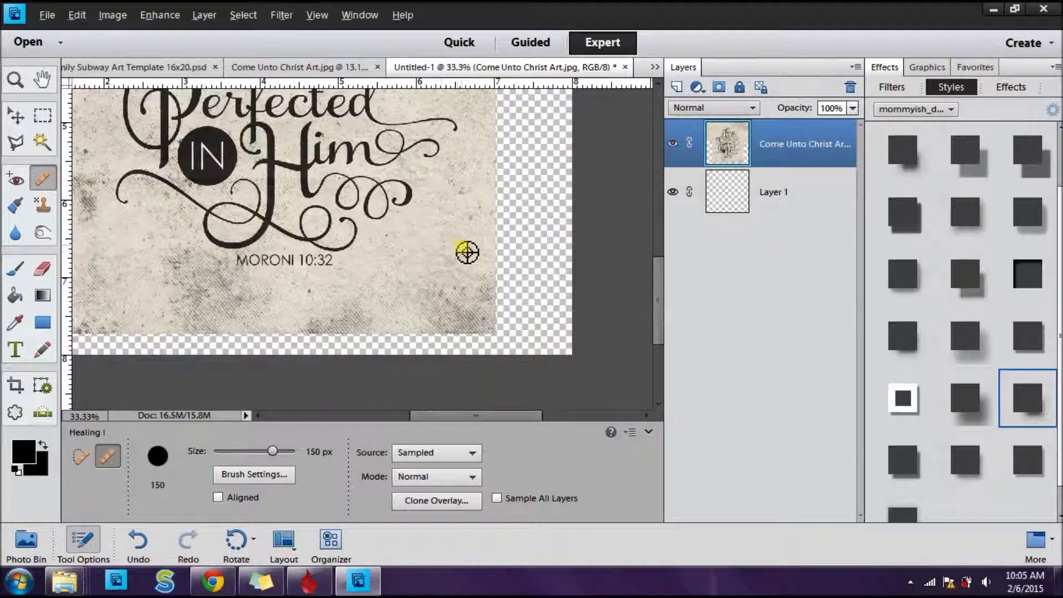
click(228, 292)
mouse_move(222, 299)
mouse_down()
mouse_move(219, 336)
mouse_move(254, 342)
mouse_move(506, 332)
mouse_move(562, 341)
mouse_move(442, 342)
mouse_move(369, 372)
mouse_move(504, 334)
mouse_move(532, 346)
mouse_move(397, 317)
mouse_move(474, 307)
mouse_move(443, 324)
mouse_move(566, 334)
mouse_up()
mouse_move(486, 353)
mouse_down()
mouse_move(602, 361)
mouse_move(513, 324)
mouse_move(502, 303)
mouse_move(499, 180)
mouse_up()
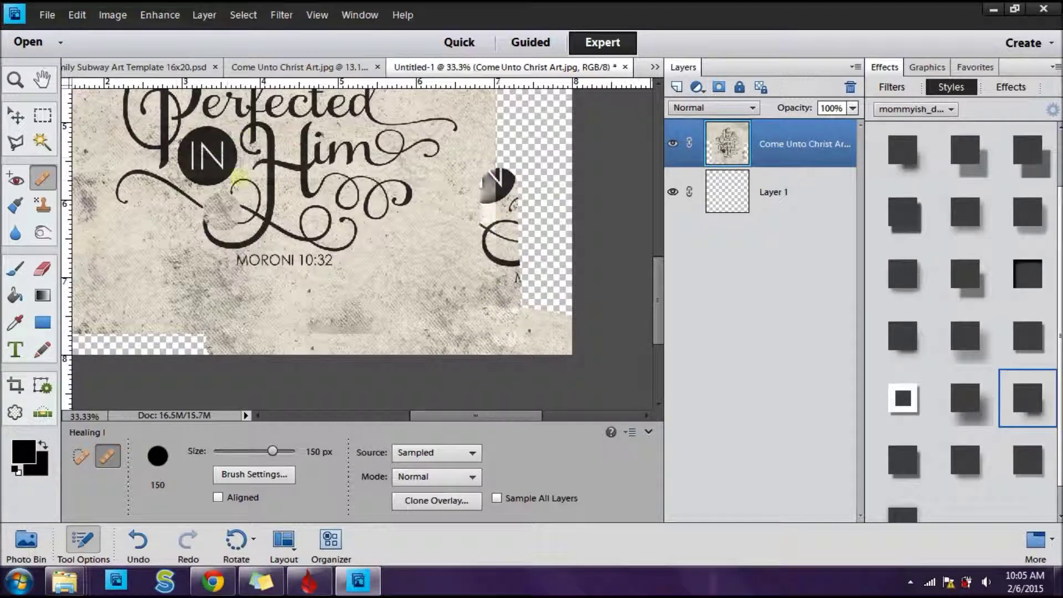
key(ctrl+z)
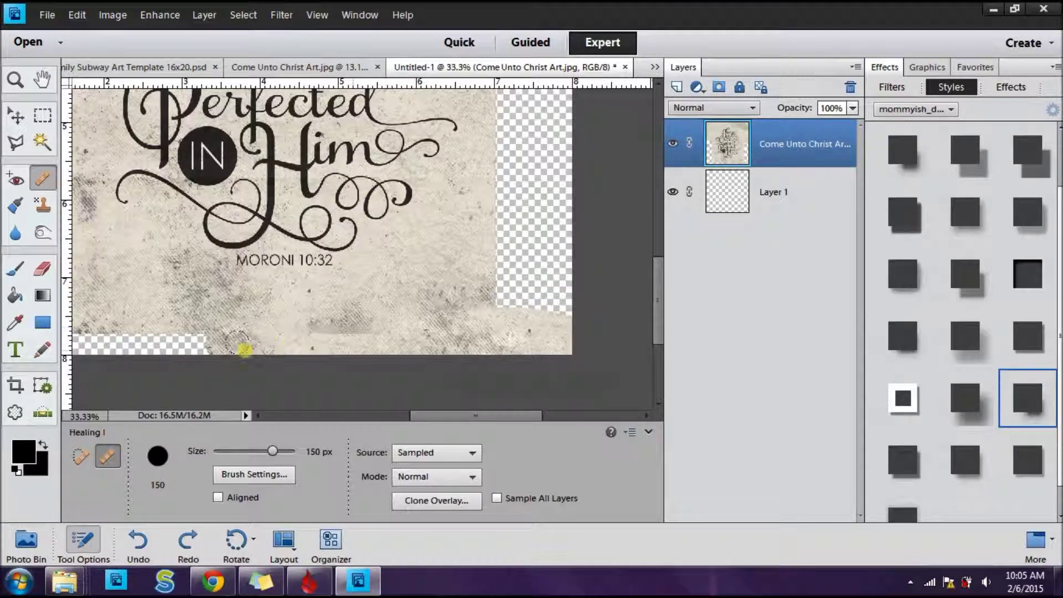
drag(204, 349, 115, 342)
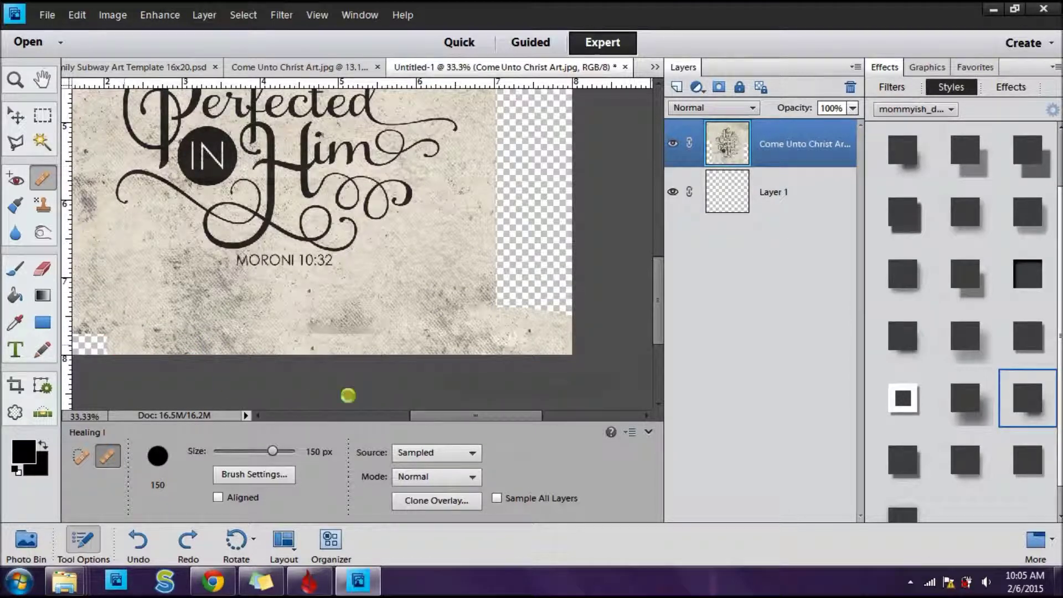
Heal the canvas's lower-left corner and the lower part of the blank left margin with background texture.
drag(457, 412, 404, 416)
mouse_move(363, 338)
mouse_down()
mouse_move(216, 339)
mouse_move(199, 328)
mouse_move(172, 344)
mouse_move(204, 349)
mouse_move(208, 324)
mouse_move(174, 282)
mouse_move(180, 175)
mouse_move(184, 289)
mouse_move(193, 304)
mouse_move(244, 316)
mouse_move(202, 255)
mouse_move(209, 202)
mouse_move(191, 150)
mouse_move(171, 165)
mouse_up()
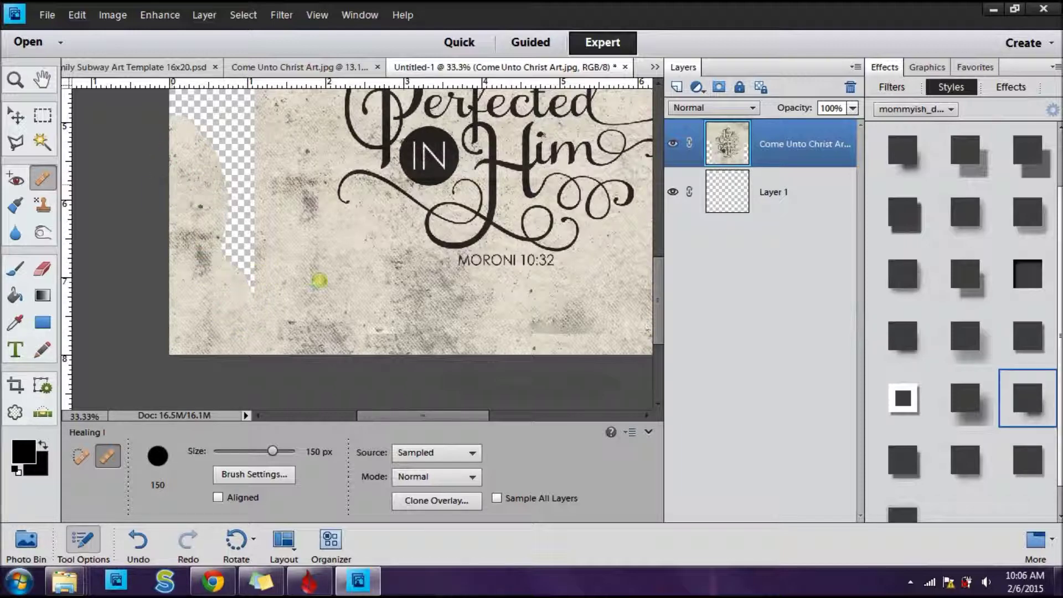
mouse_move(264, 289)
mouse_down()
mouse_move(230, 183)
mouse_move(221, 268)
mouse_move(225, 245)
mouse_up()
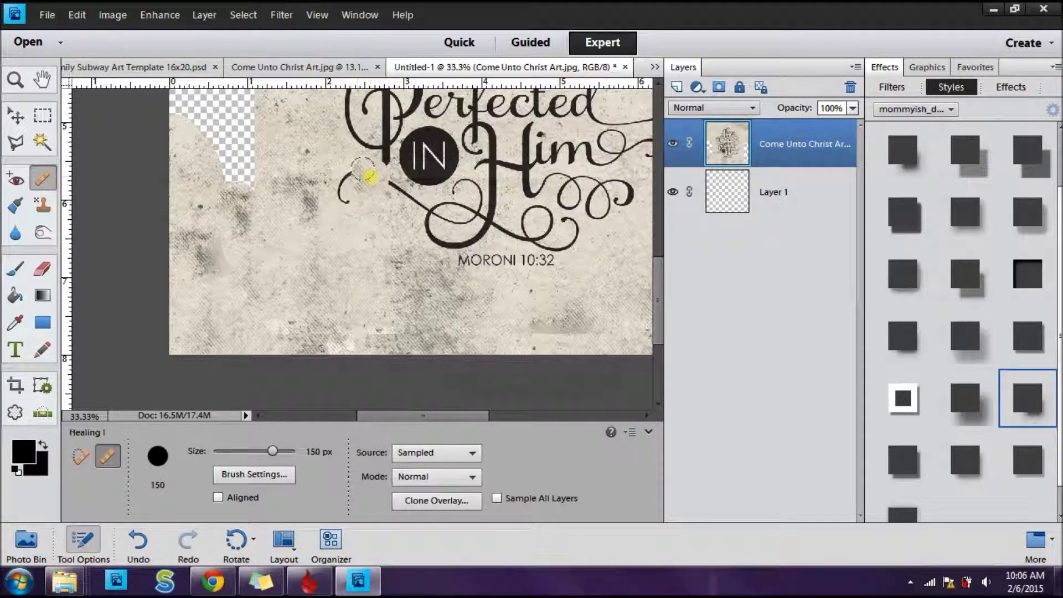
mouse_move(232, 198)
mouse_down()
mouse_move(218, 287)
mouse_move(193, 290)
mouse_move(221, 231)
mouse_move(299, 174)
mouse_move(313, 187)
mouse_move(268, 284)
mouse_move(282, 305)
mouse_move(243, 223)
mouse_move(236, 172)
mouse_up()
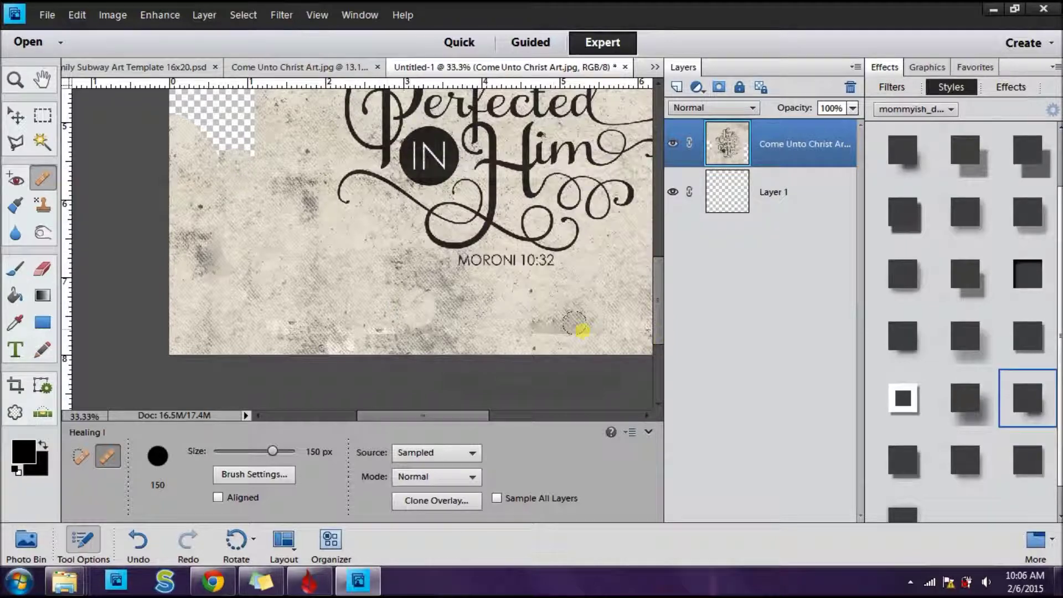
Fill the remaining blank area in the middle of the left margin, resampling clean texture beside the word Christ.
drag(655, 308, 654, 246)
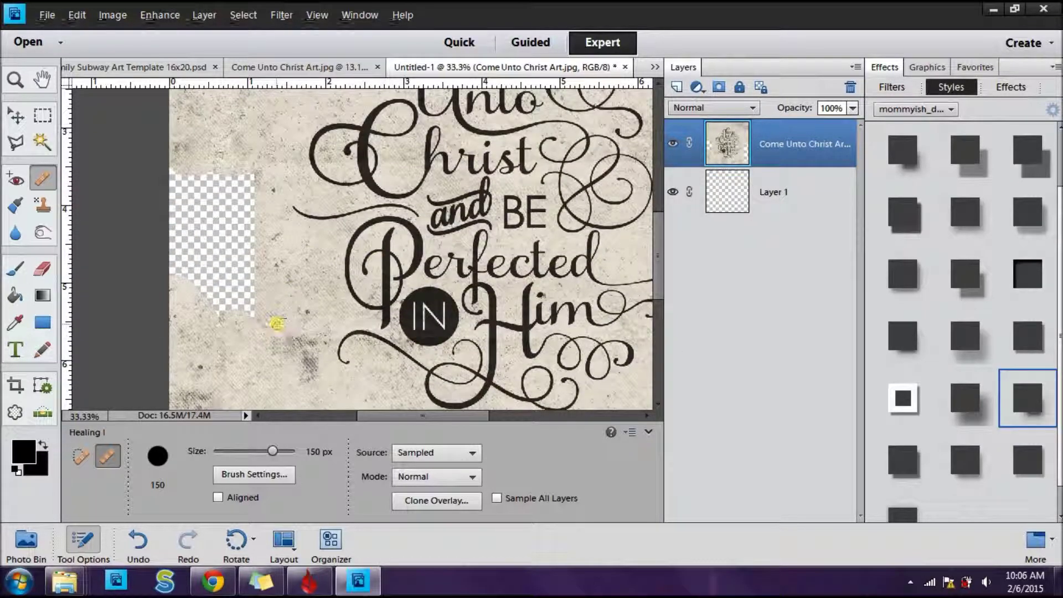
mouse_move(250, 321)
mouse_down()
mouse_move(242, 174)
mouse_move(272, 283)
mouse_up()
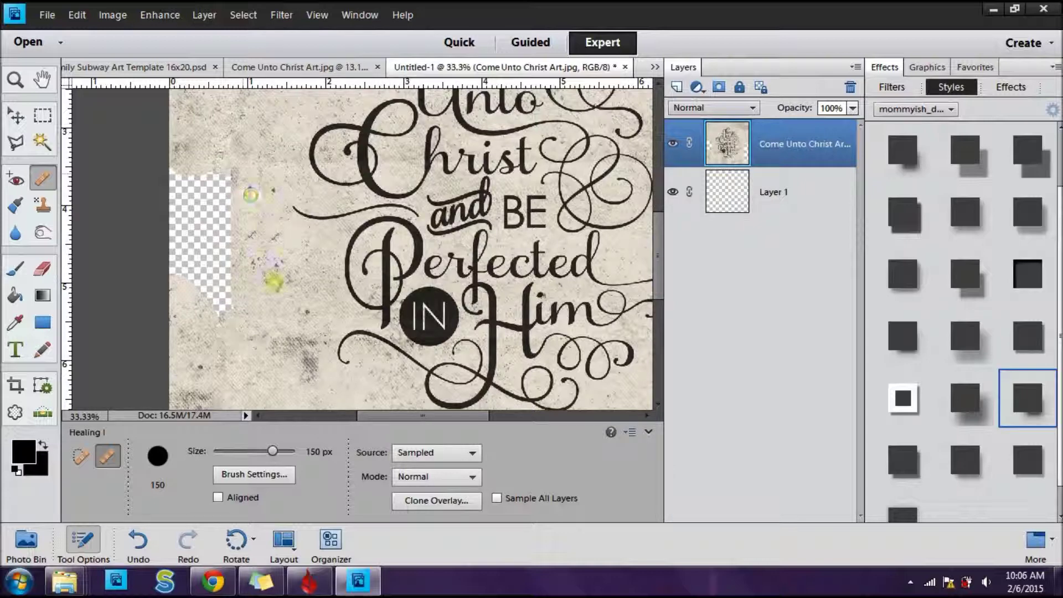
mouse_move(252, 208)
mouse_down()
mouse_move(295, 216)
mouse_move(262, 249)
mouse_move(279, 211)
mouse_move(270, 259)
mouse_up()
mouse_move(250, 194)
mouse_down()
mouse_move(239, 250)
mouse_move(189, 307)
mouse_move(228, 270)
mouse_move(251, 133)
mouse_move(228, 206)
mouse_move(211, 142)
mouse_move(190, 214)
mouse_up()
alt+click(267, 140)
drag(169, 161, 181, 285)
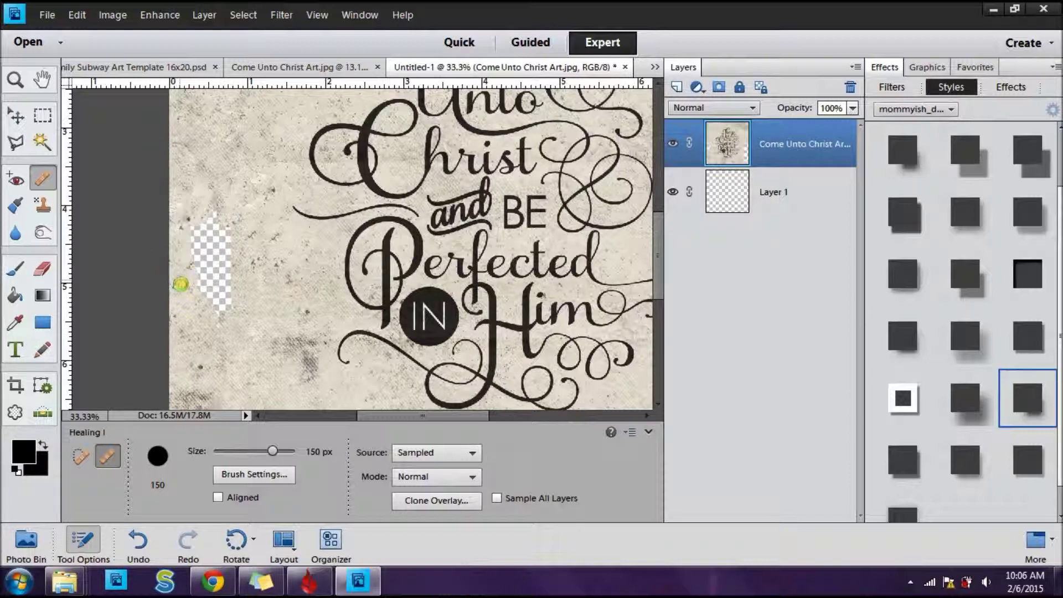
mouse_move(193, 211)
mouse_down()
mouse_move(209, 194)
mouse_move(216, 307)
mouse_up()
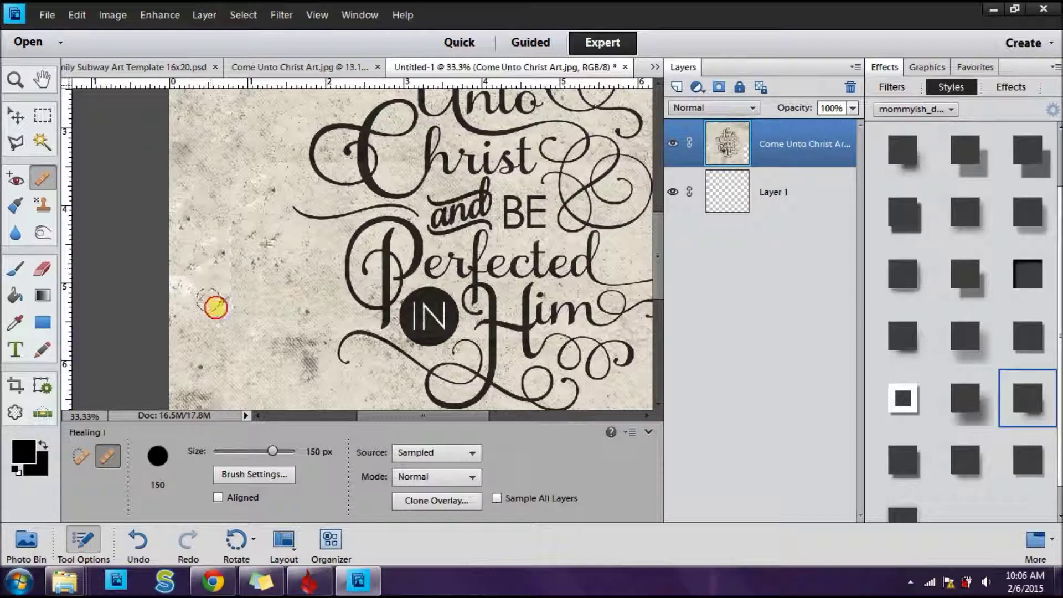
drag(231, 201, 230, 298)
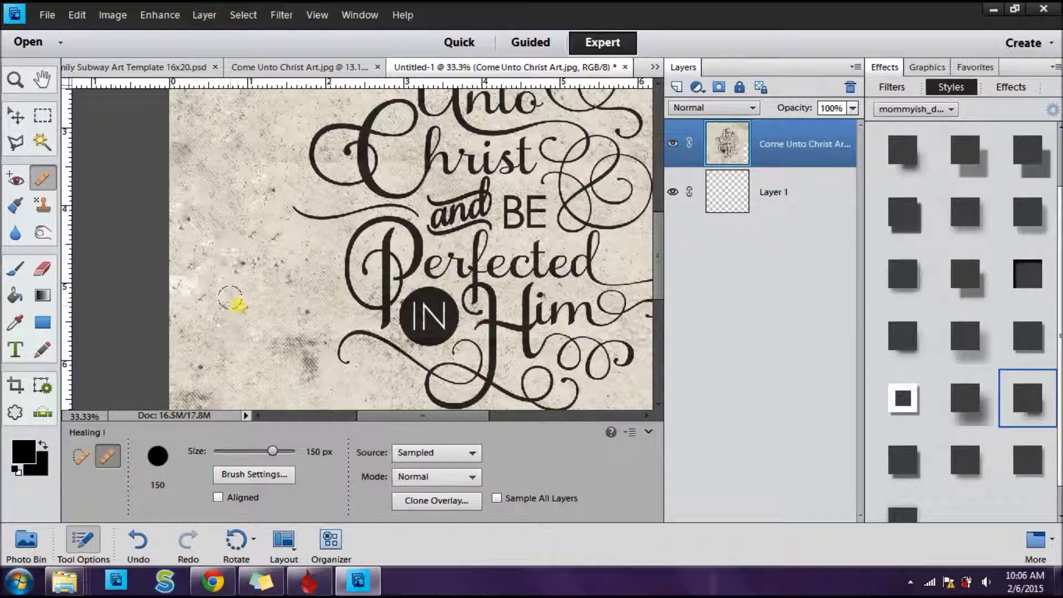
With the whole canvas in view, heal the remaining blank area of the lower right margin using texture sampled near the artwork's bottom edge.
key(ctrl+0)
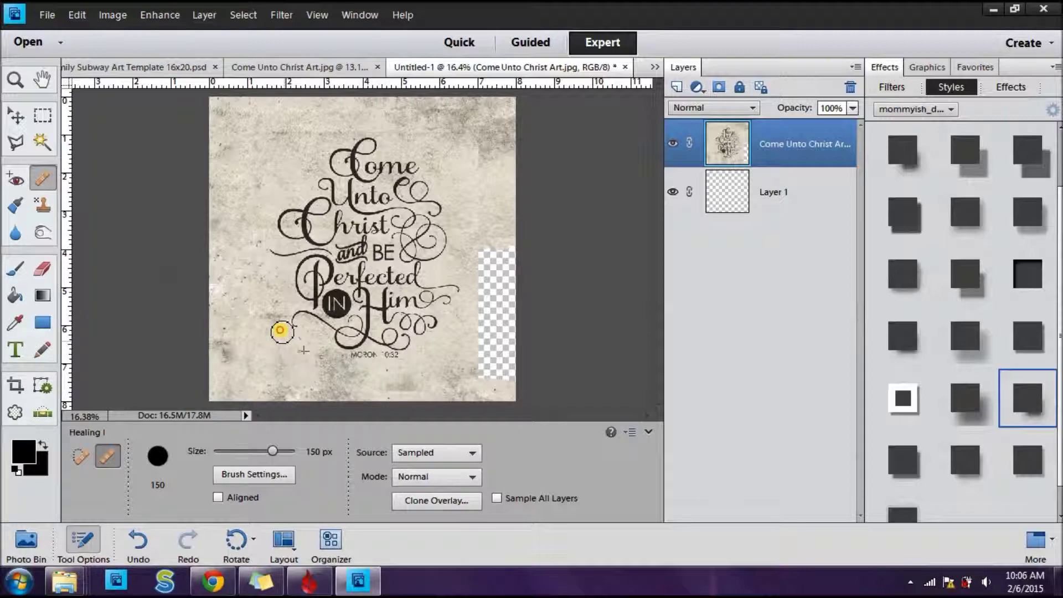
click(268, 347)
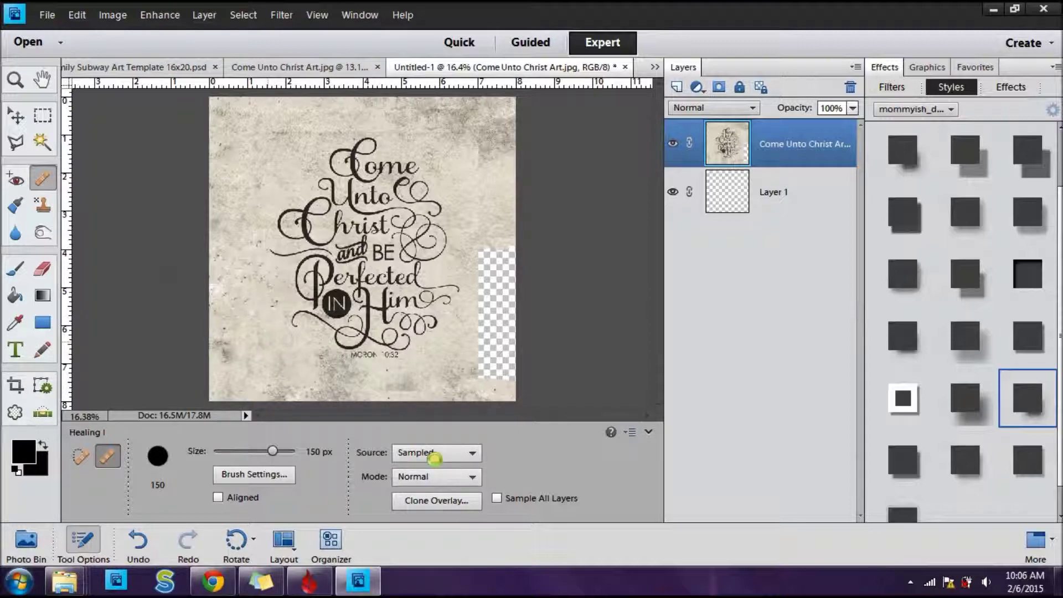
alt+click(431, 376)
click(463, 375)
mouse_move(463, 376)
mouse_down()
mouse_move(493, 348)
mouse_move(506, 314)
mouse_move(507, 243)
mouse_up()
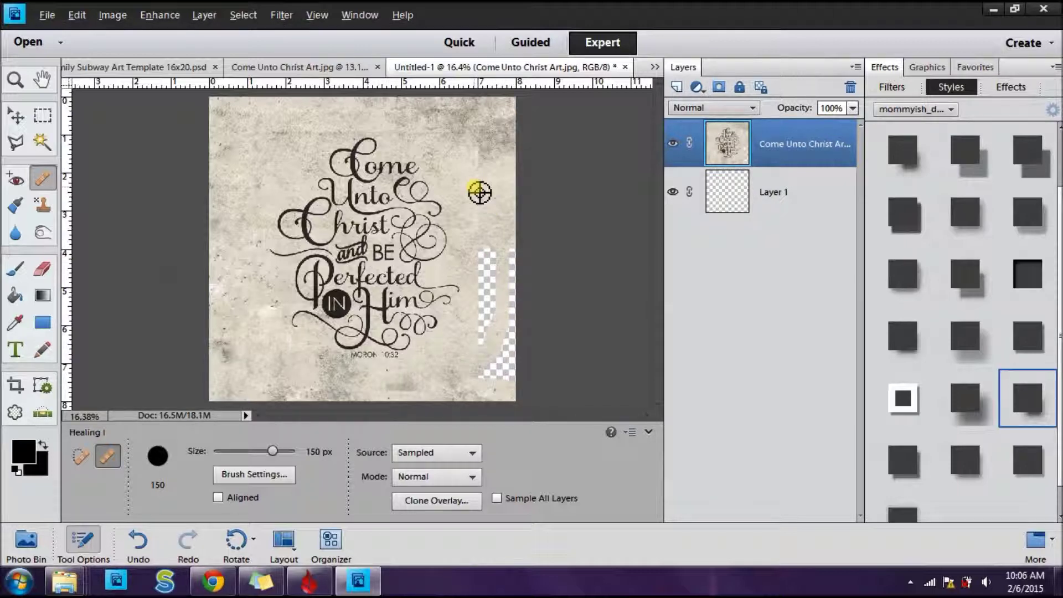
drag(479, 231, 483, 347)
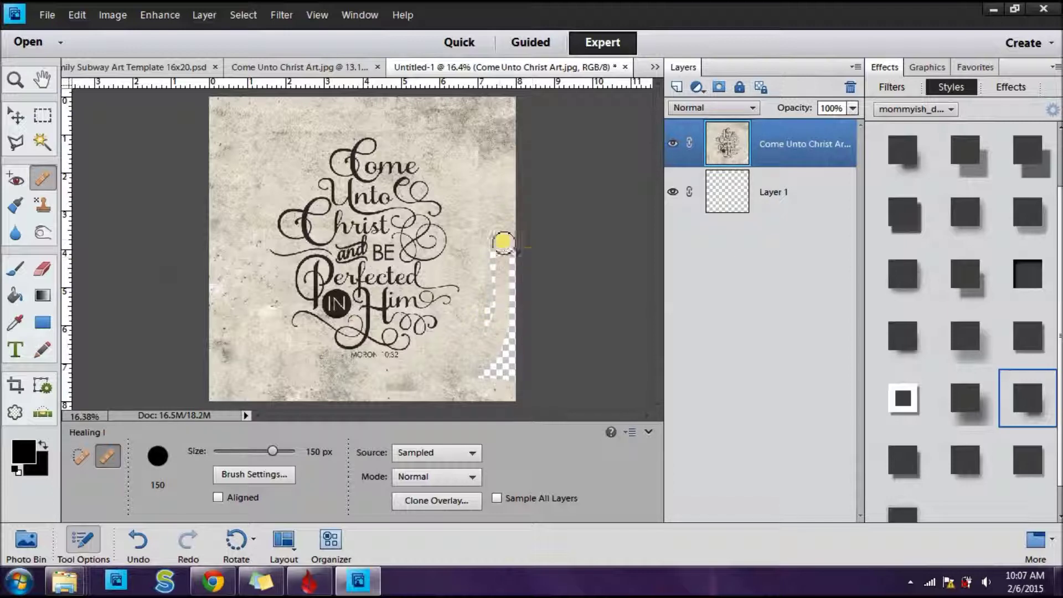
mouse_move(494, 241)
mouse_down()
mouse_move(492, 334)
mouse_move(509, 256)
mouse_move(515, 306)
mouse_move(515, 255)
mouse_move(518, 341)
mouse_move(517, 309)
mouse_up()
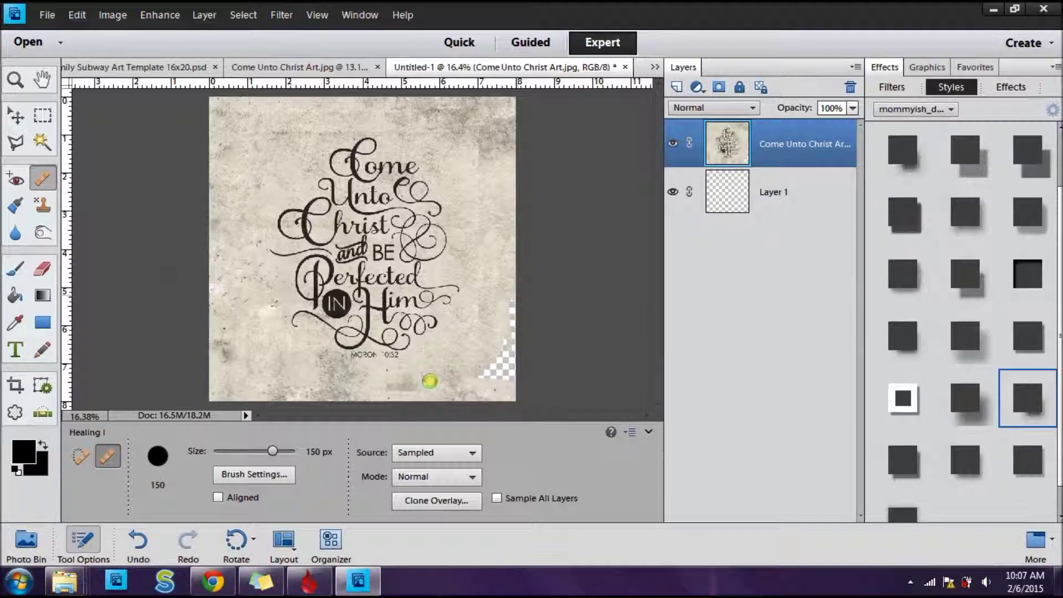
click(444, 379)
mouse_move(488, 375)
mouse_down()
mouse_move(519, 343)
mouse_move(515, 306)
mouse_move(508, 377)
mouse_move(499, 349)
mouse_move(501, 363)
mouse_move(510, 334)
mouse_move(503, 386)
mouse_move(471, 387)
mouse_move(522, 385)
mouse_move(388, 388)
mouse_up()
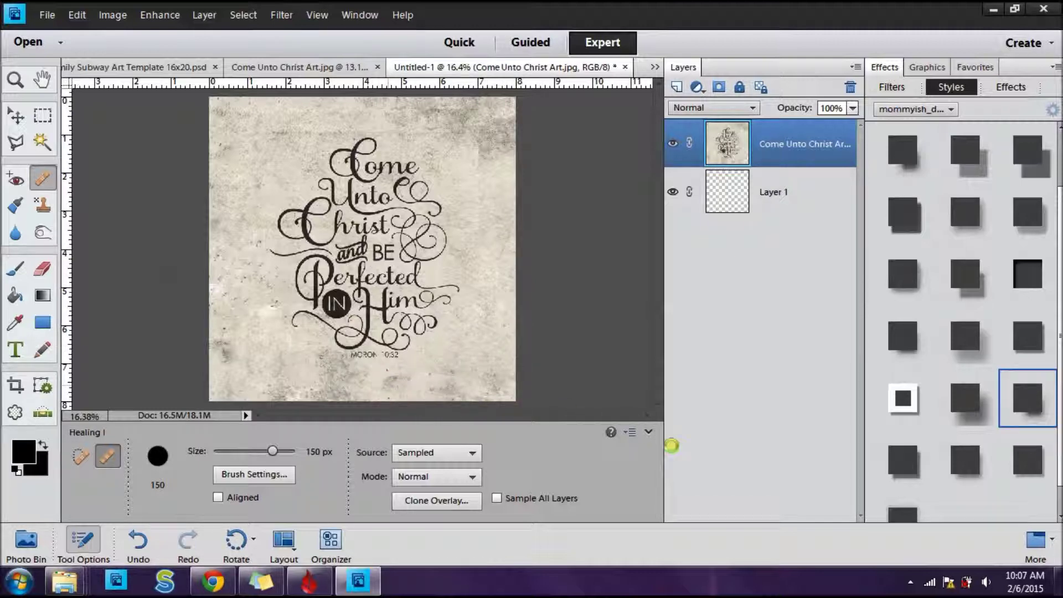